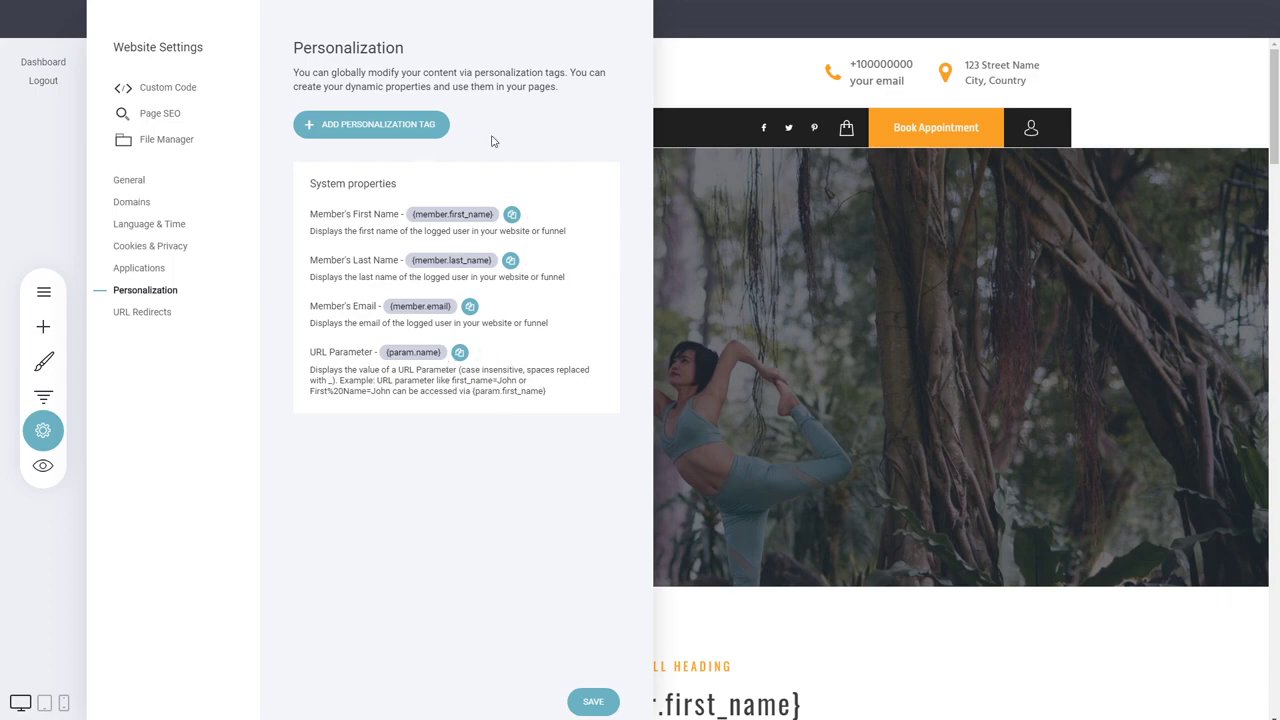
# Create a new personalization tag named "email" with an empty description.
pyautogui.click(371, 128)
pyautogui.click(615, 175)
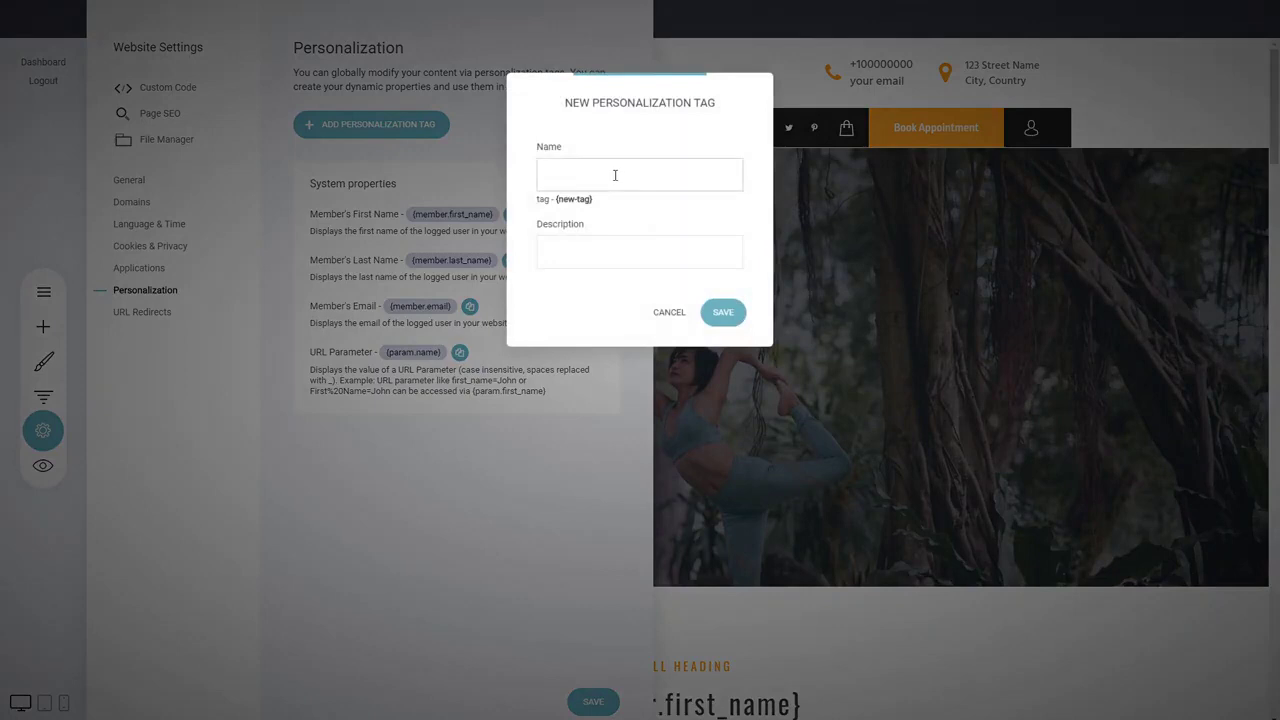
pyautogui.write('email')
pyautogui.click(666, 219)
pyautogui.click(731, 316)
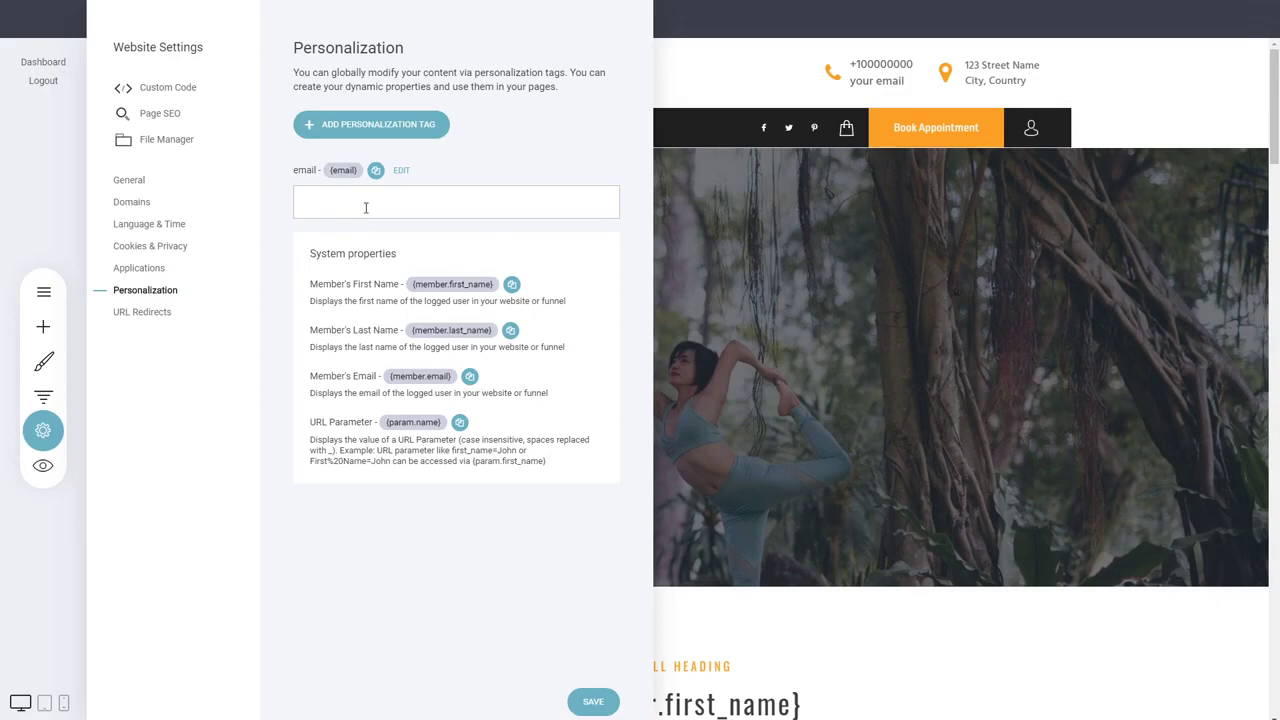
# Enter the contact e-mail address as the email tag's value, copy the tag to the clipboard and save the personalization settings.
pyautogui.write('contact@domain.com')
pyautogui.hotkey('ctrl', 'a')
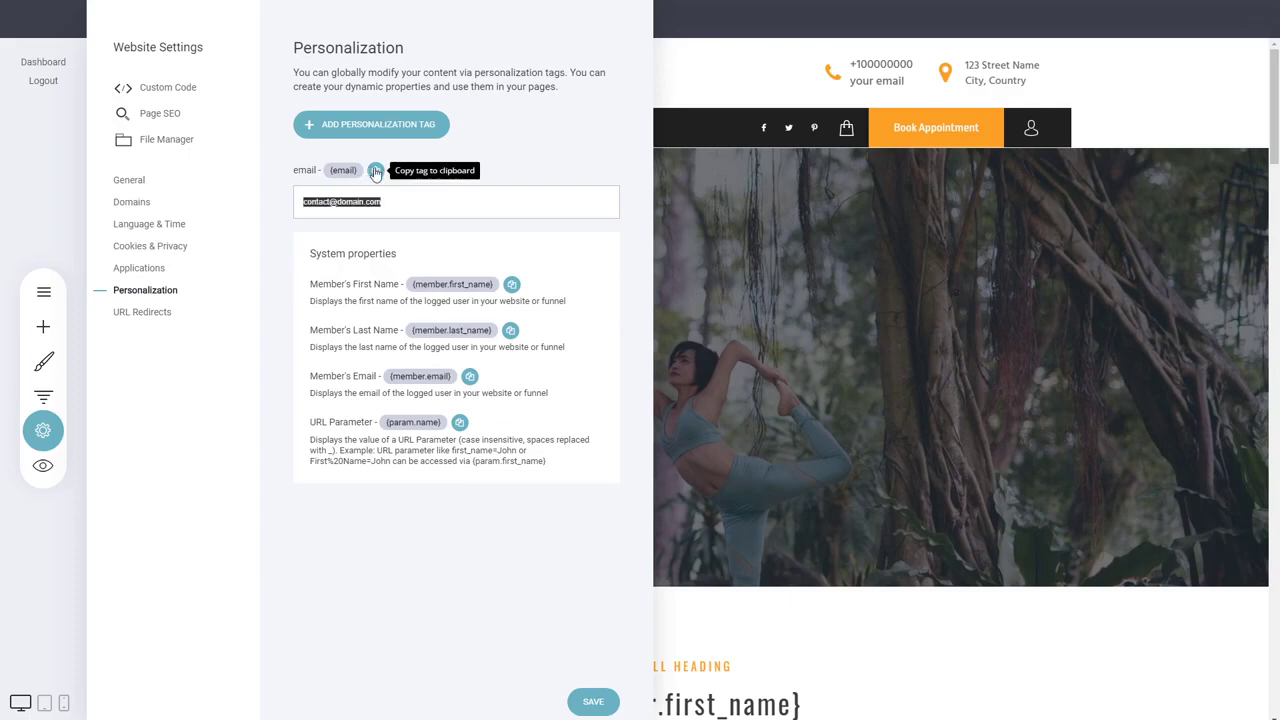
pyautogui.click(375, 171)
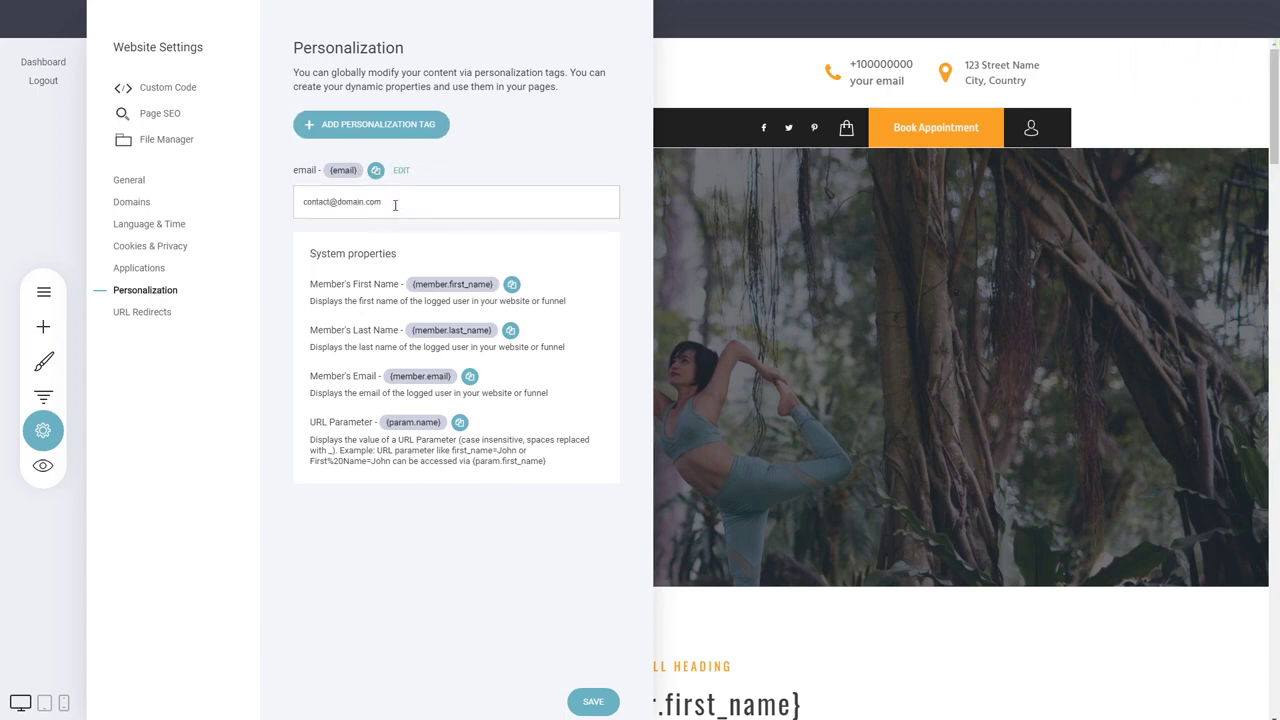
pyautogui.moveTo(395, 204); pyautogui.dragTo(300, 201)
pyautogui.click(432, 577)
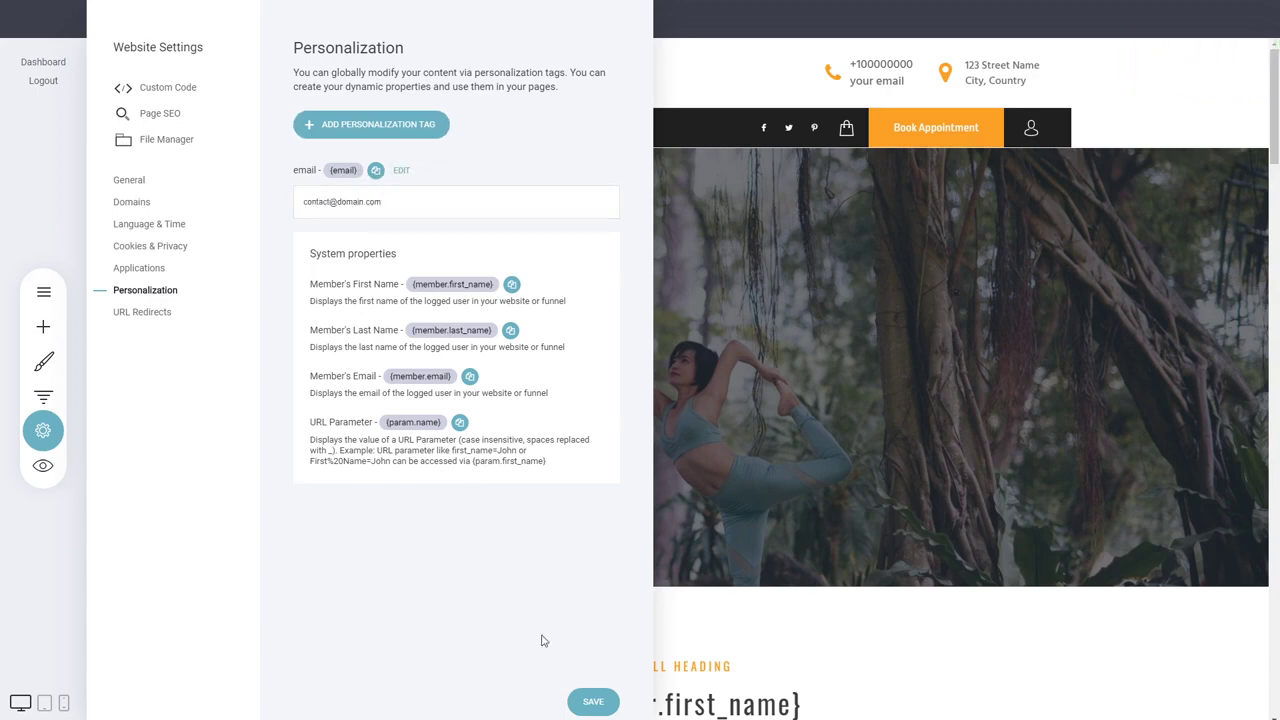
pyautogui.click(594, 704)
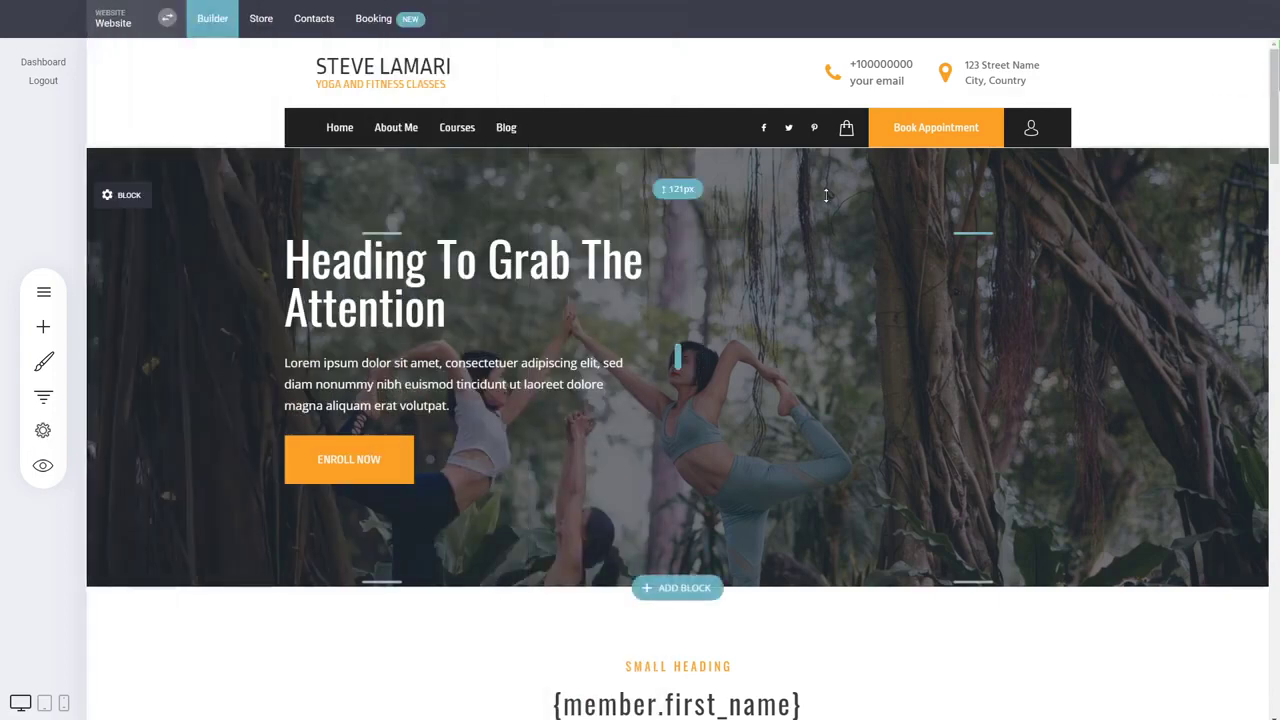
# Replace the "your email" text in the page header with the copied {email} tag.
pyautogui.click(884, 84)
pyautogui.tripleClick(879, 83)
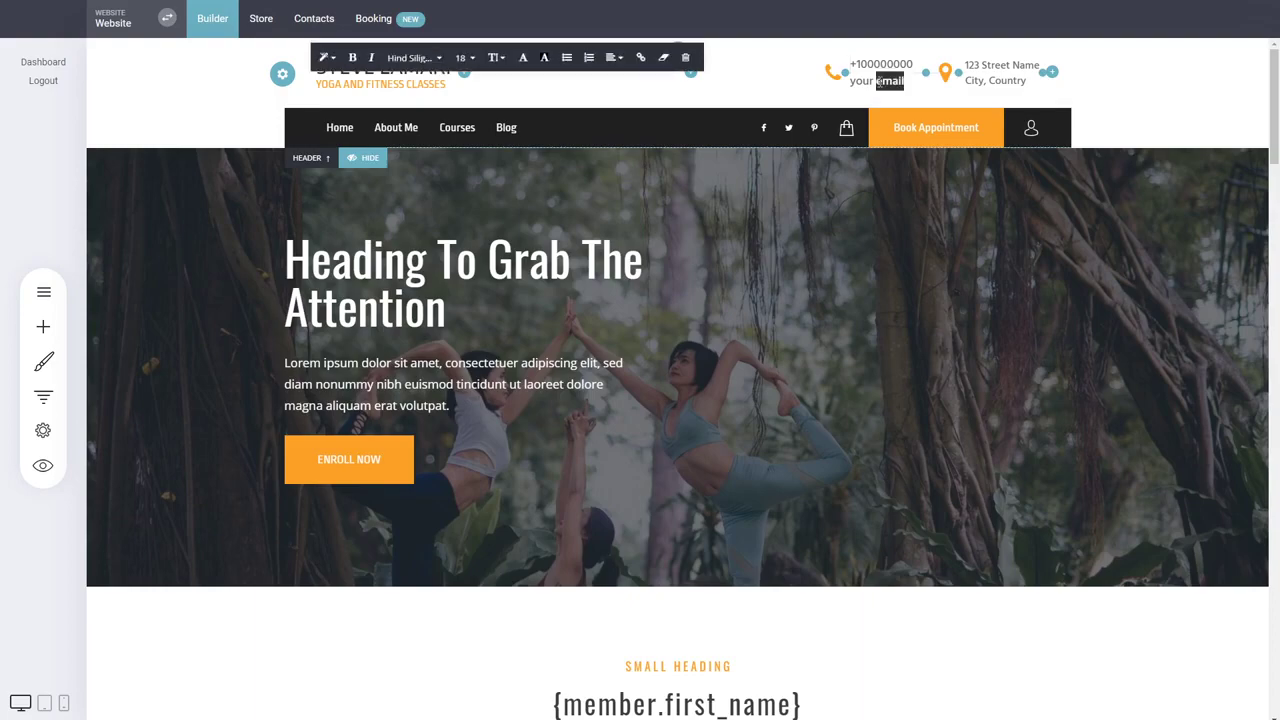
pyautogui.hotkey('ctrl', 'v')
# Add the {email} tag after "email:" in the footer's Contacts column.
pyautogui.moveTo(1275, 148); pyautogui.dragTo(1278, 605)
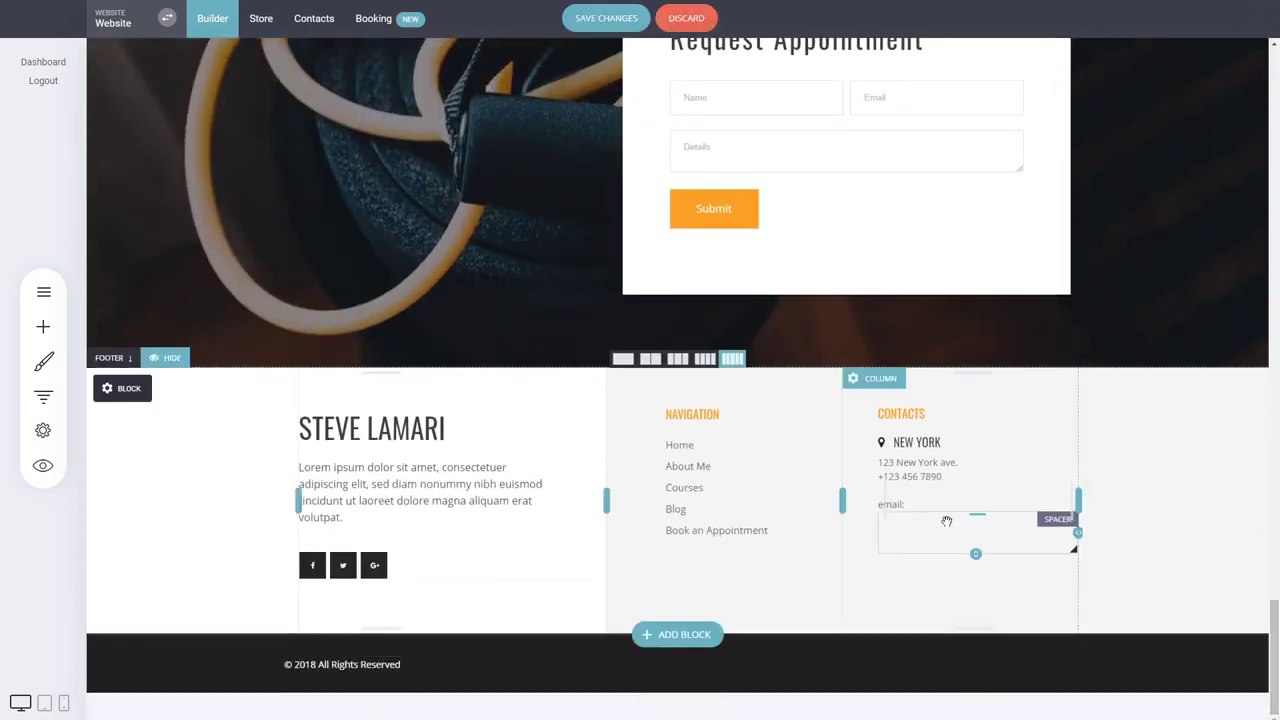
pyautogui.click(913, 505)
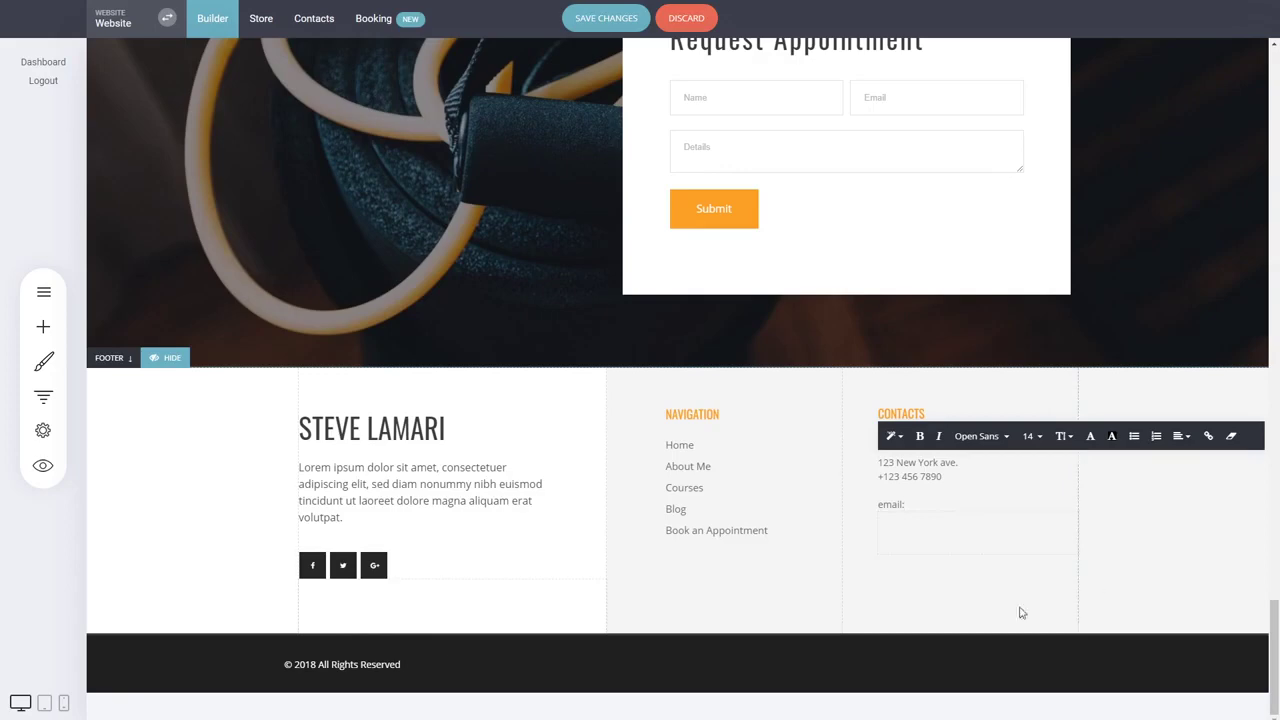
pyautogui.write('(email)')
# Turn the footer's {email} text into an Email link with {email} as its address, and save the page changes.
pyautogui.moveTo(942, 505); pyautogui.dragTo(906, 505)
pyautogui.click(1210, 438)
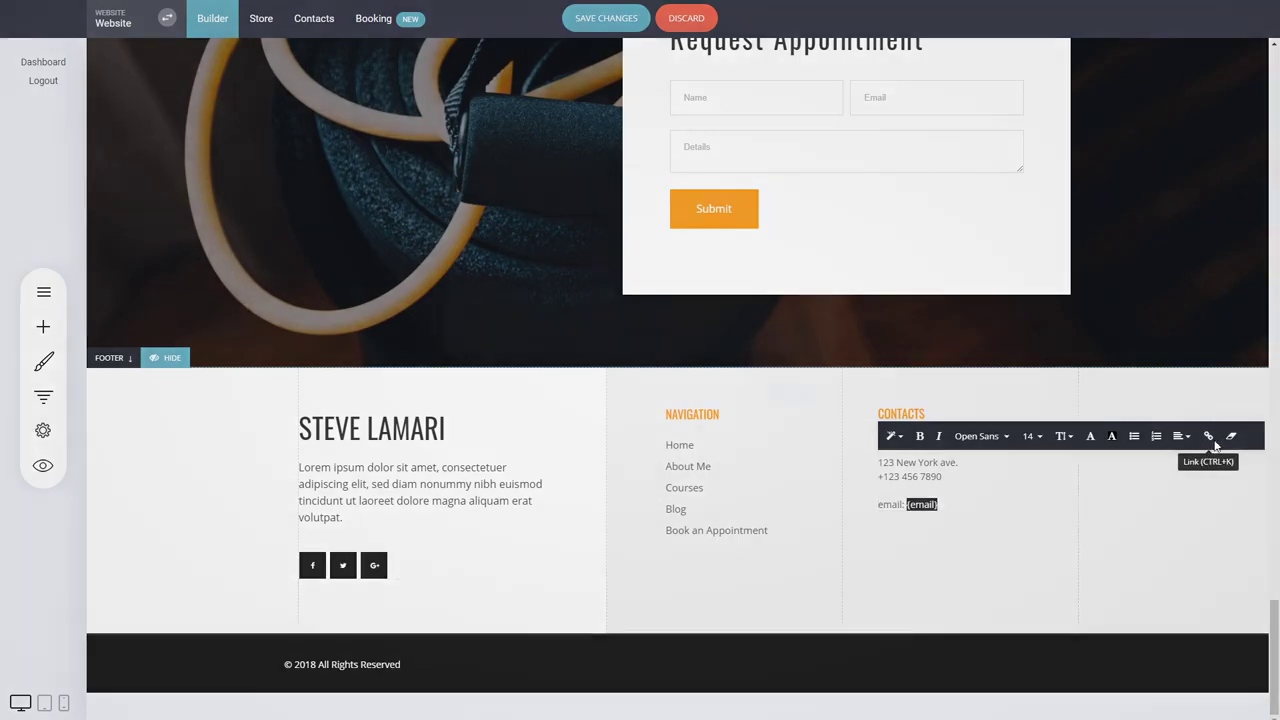
pyautogui.click(494, 321)
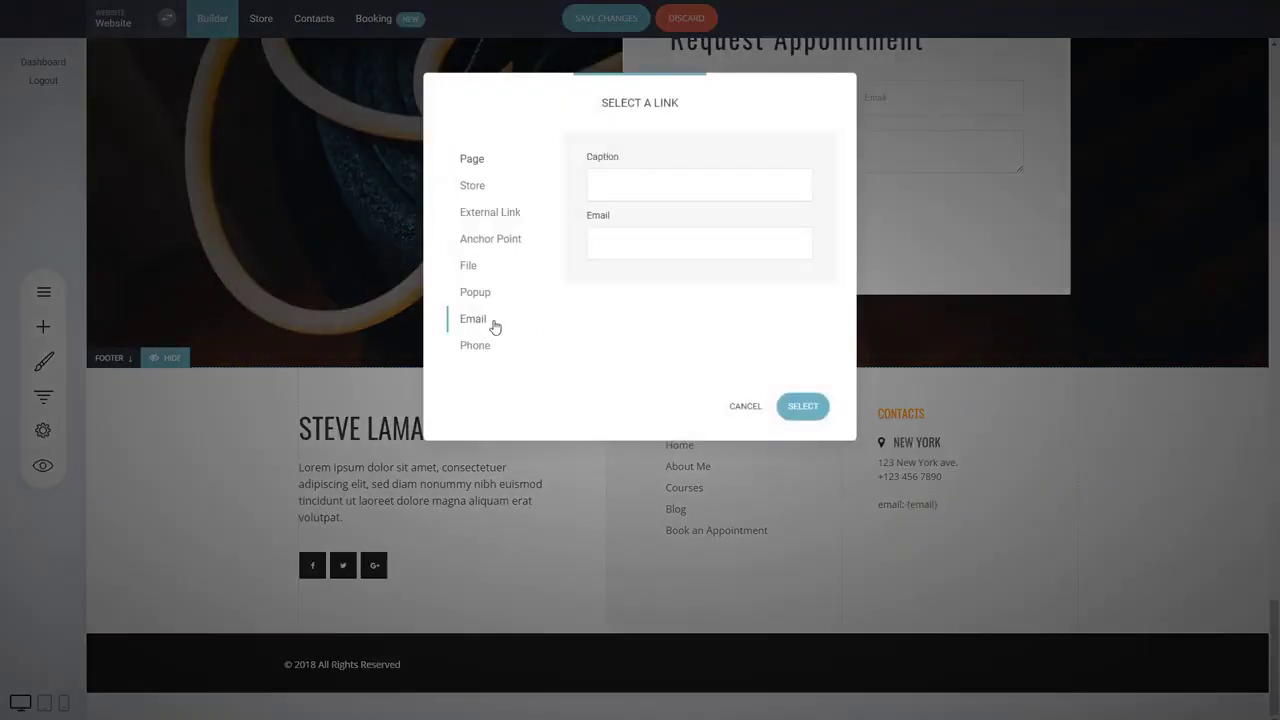
pyautogui.click(637, 241)
pyautogui.hotkey('ctrl', 'v')
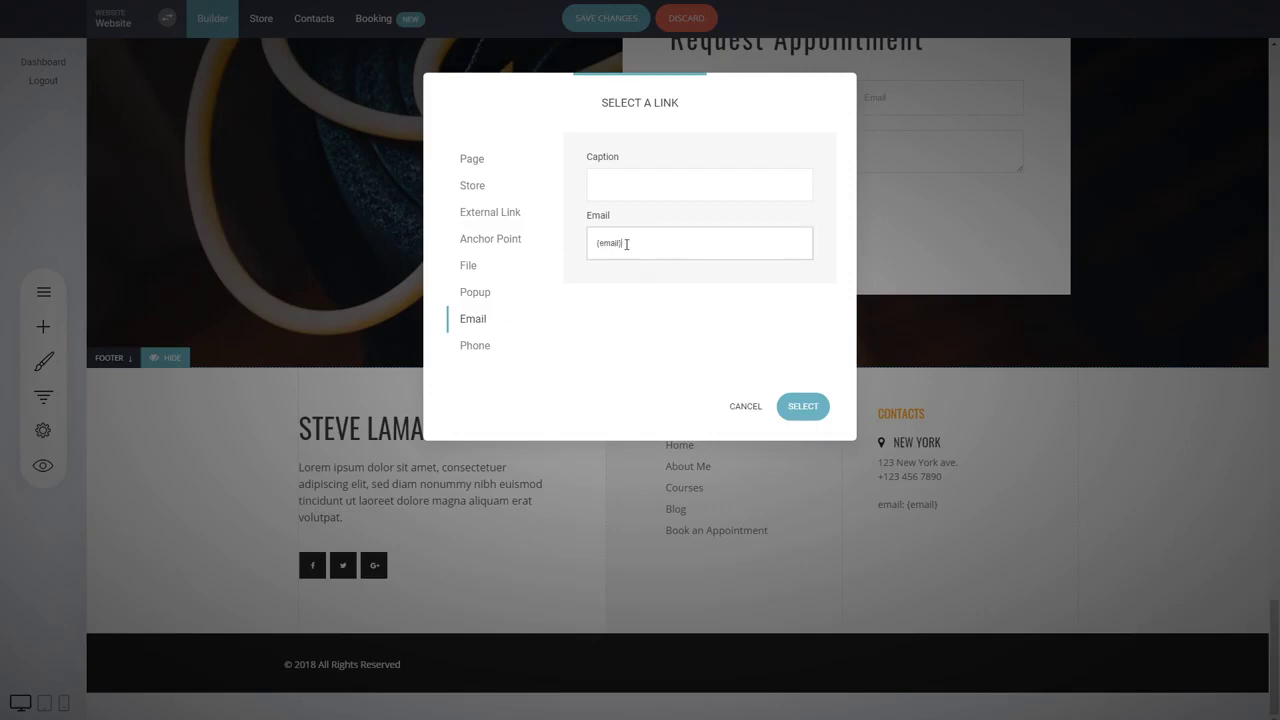
pyautogui.moveTo(624, 243); pyautogui.dragTo(597, 243)
pyautogui.click(810, 418)
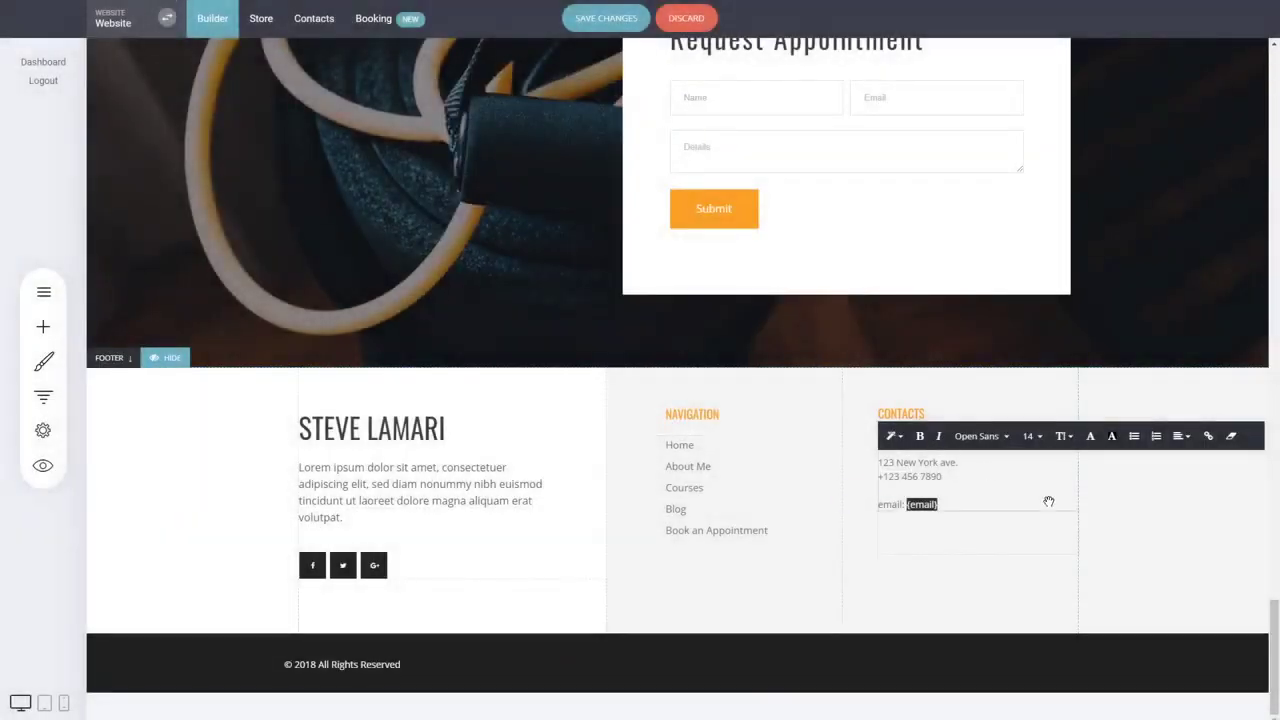
pyautogui.click(1152, 550)
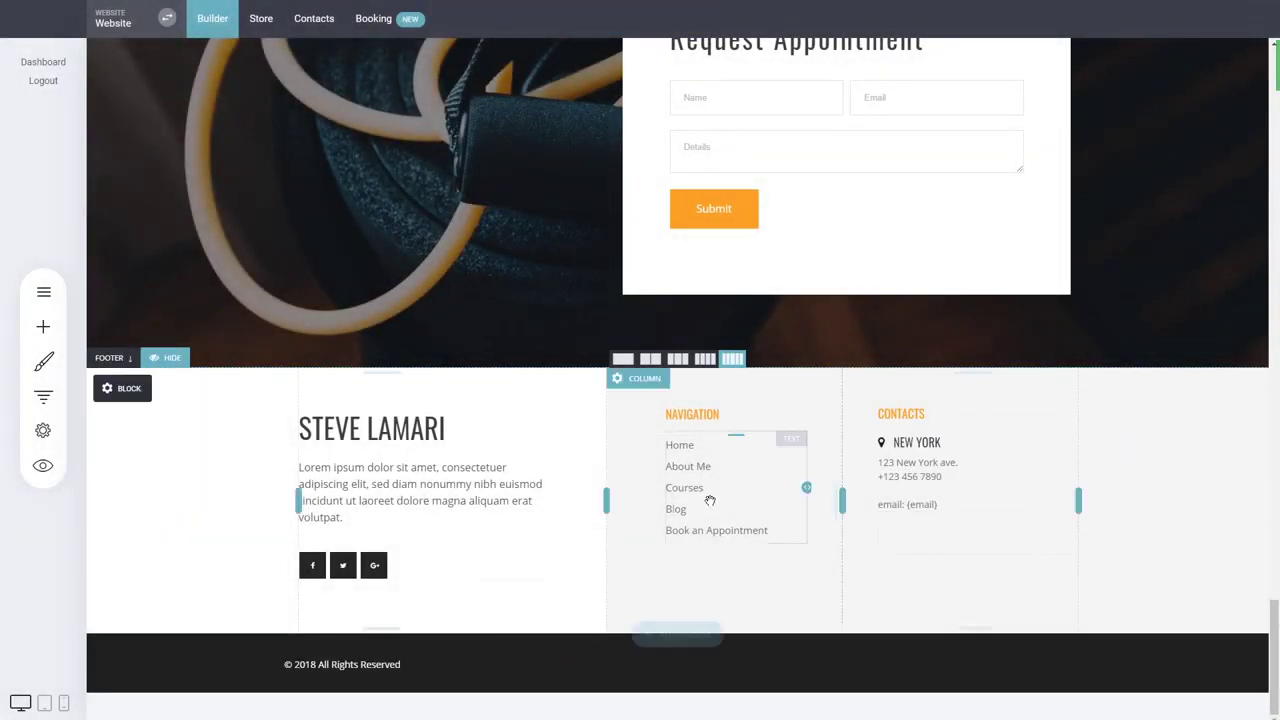
# Preview the website, check the e-mail address in the header and footer contacts, and close the preview.
pyautogui.scroll(15, 670, 497)
pyautogui.scroll(10, 689, 495)
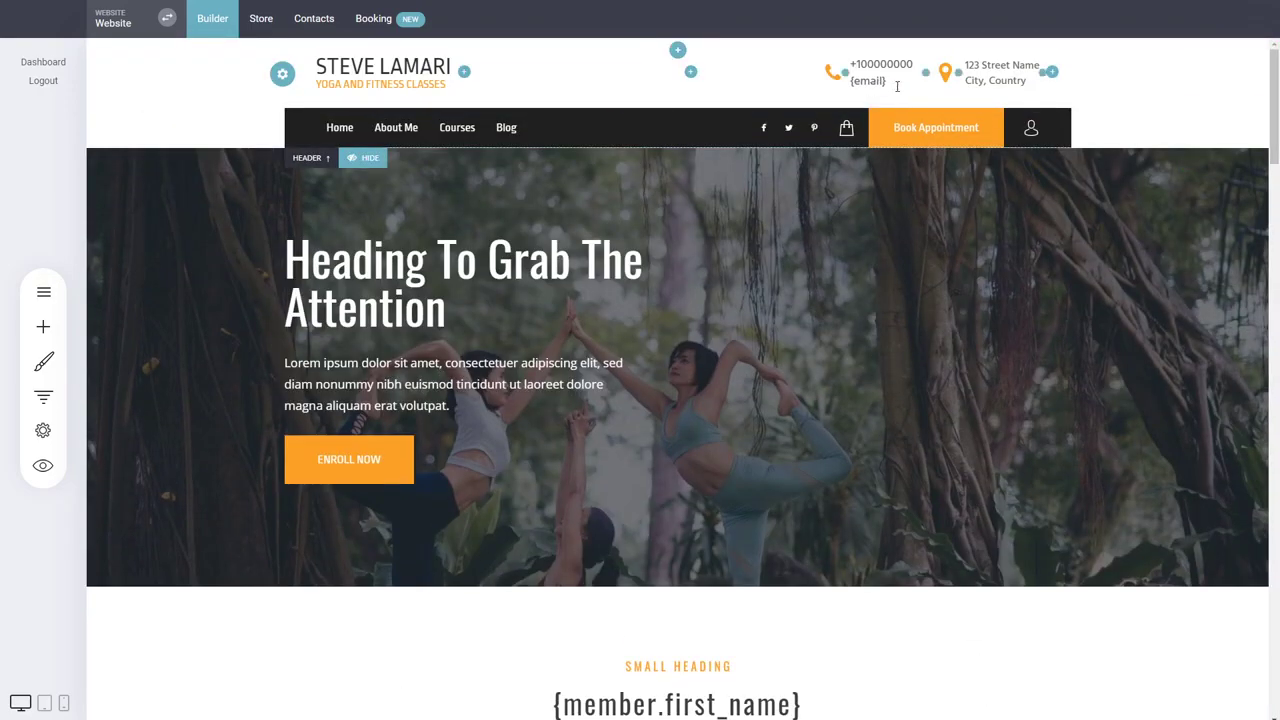
pyautogui.click(44, 467)
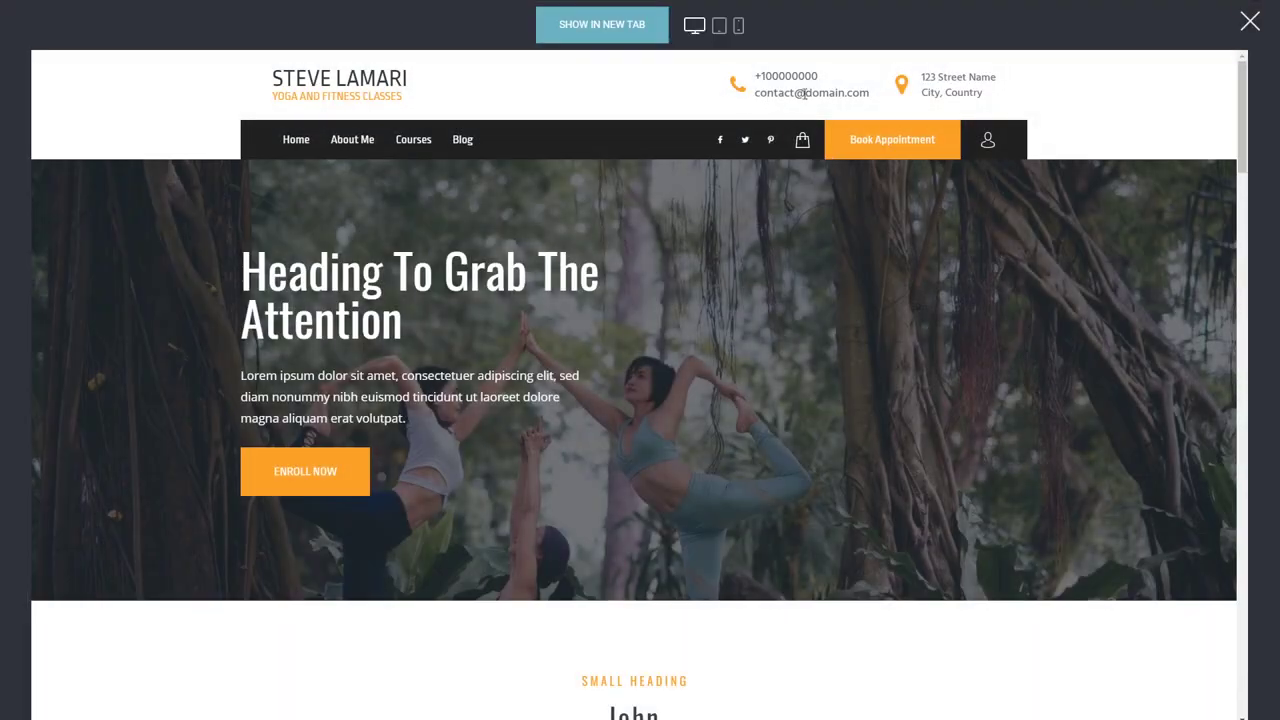
pyautogui.moveTo(1244, 150); pyautogui.dragTo(1248, 678)
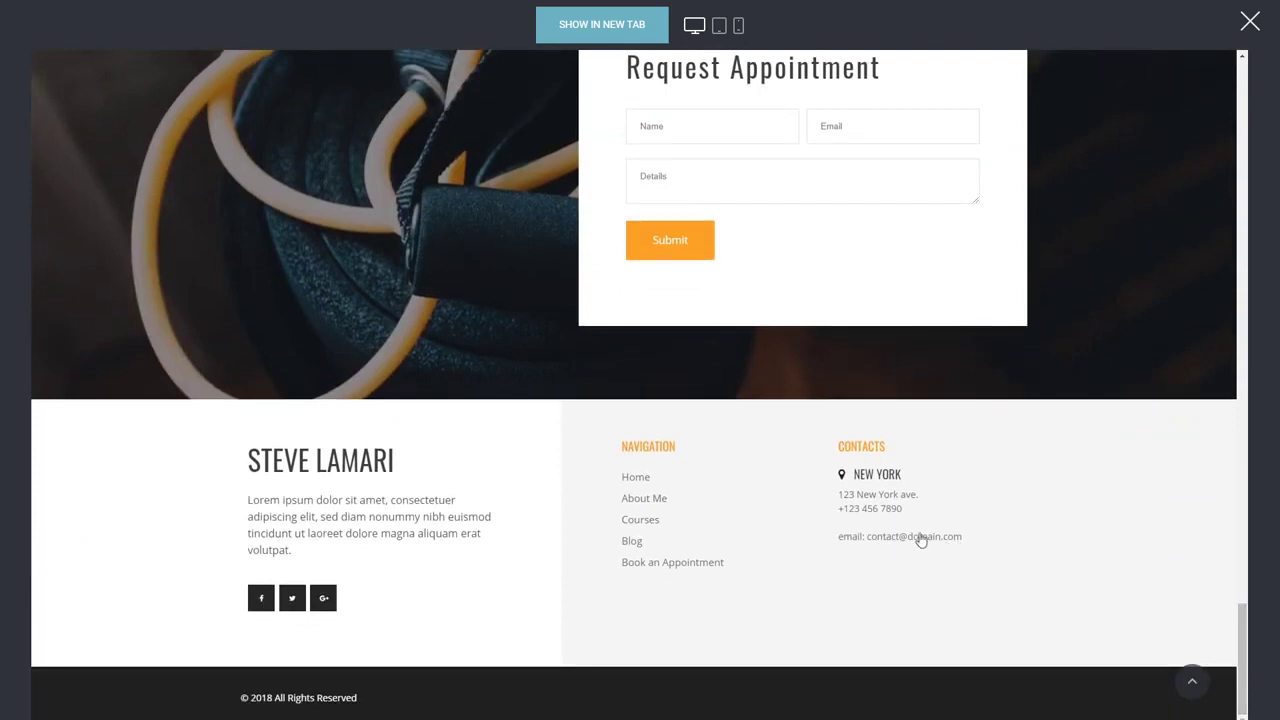
pyautogui.click(1250, 21)
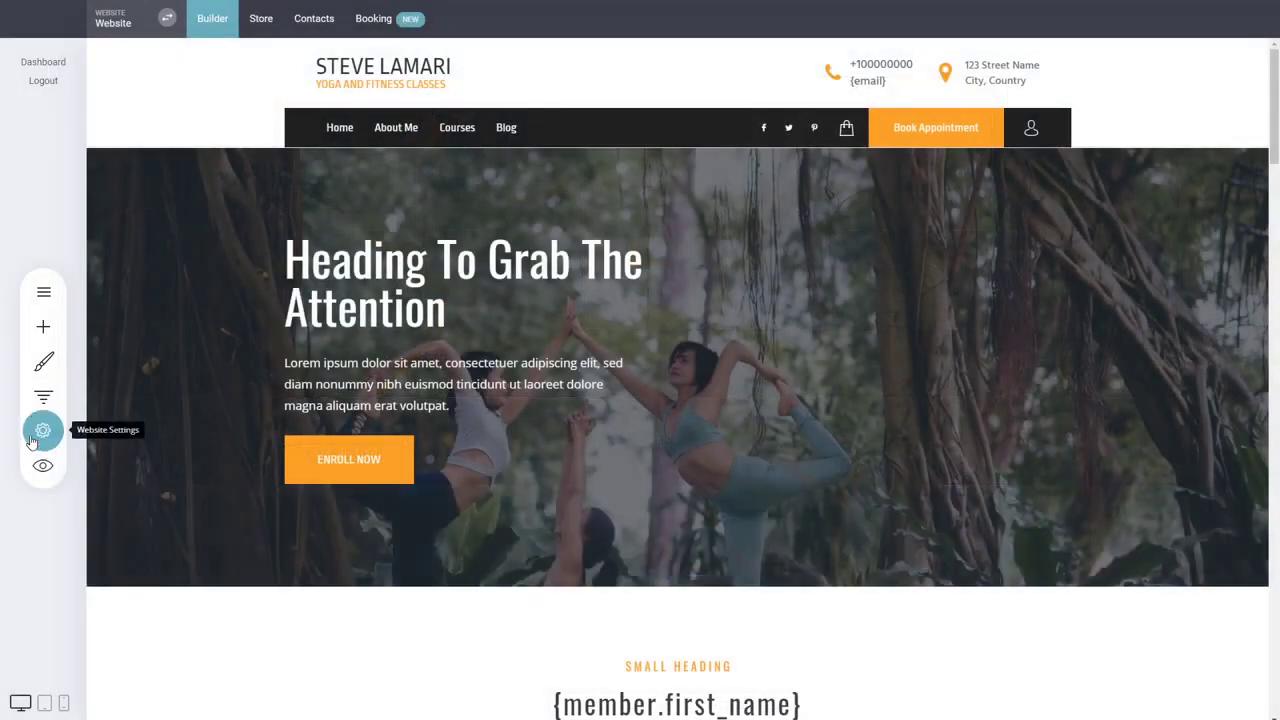
# Open the website's personalization settings and view the email tag's edit options without changing anything.
pyautogui.click(43, 430)
pyautogui.click(130, 289)
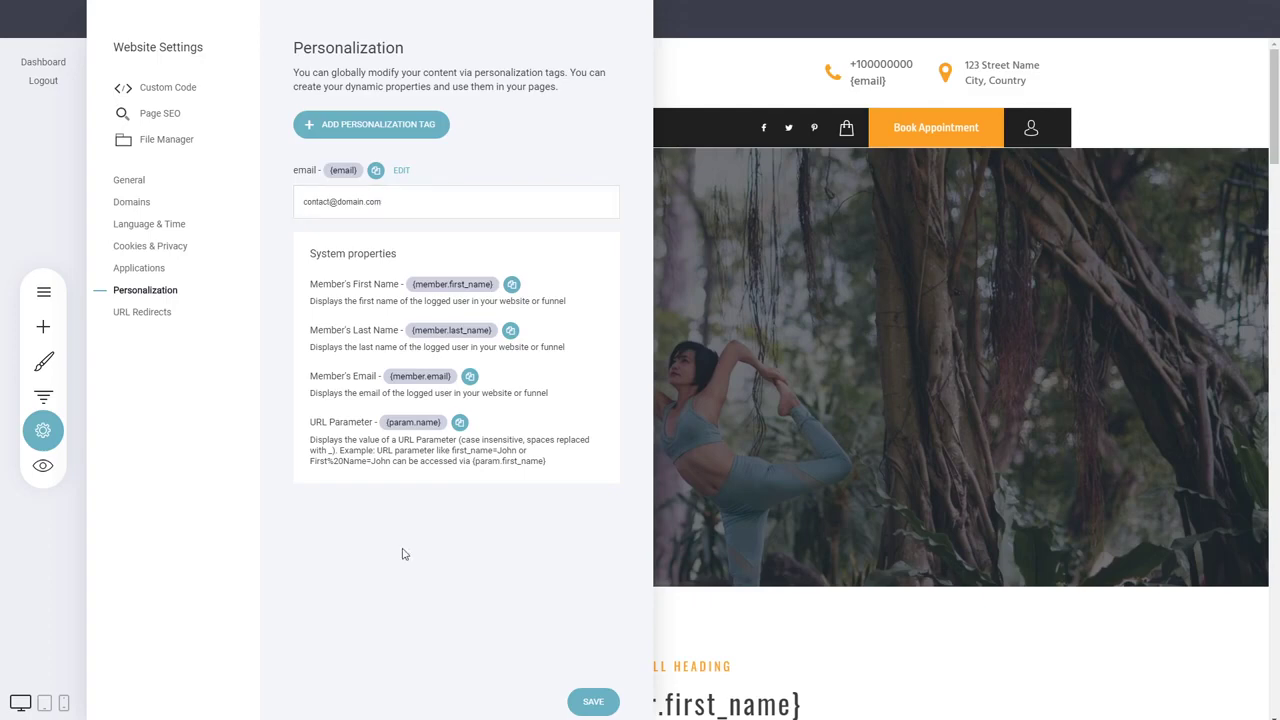
pyautogui.click(402, 171)
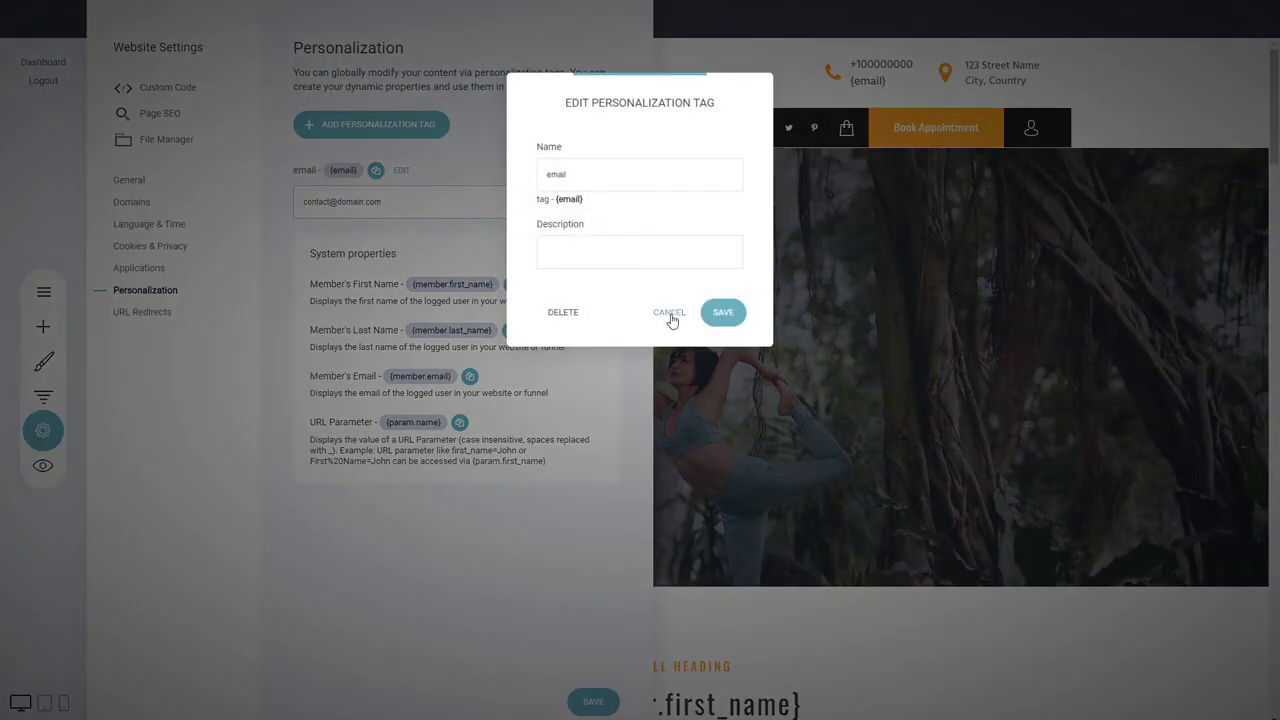
pyautogui.click(670, 313)
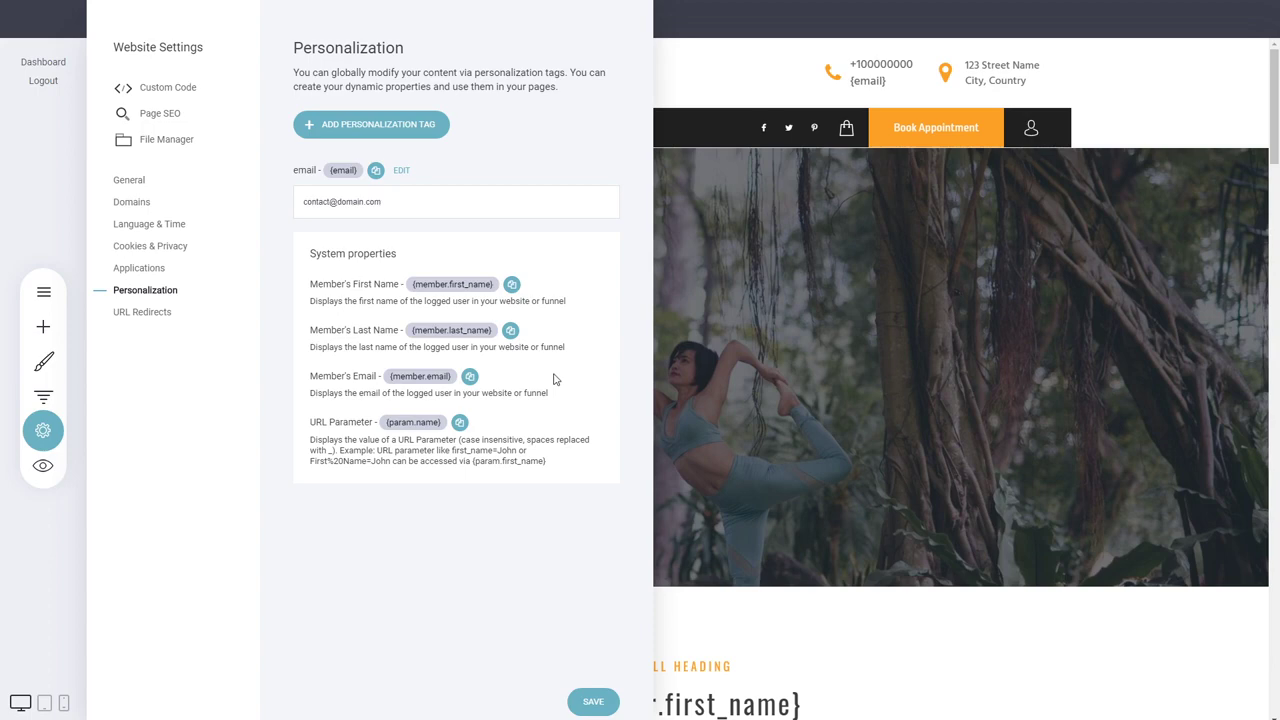
# Copy the Member's First Name system tag to the clipboard and save the personalization settings.
pyautogui.click(511, 285)
pyautogui.click(606, 708)
pyautogui.click(872, 442)
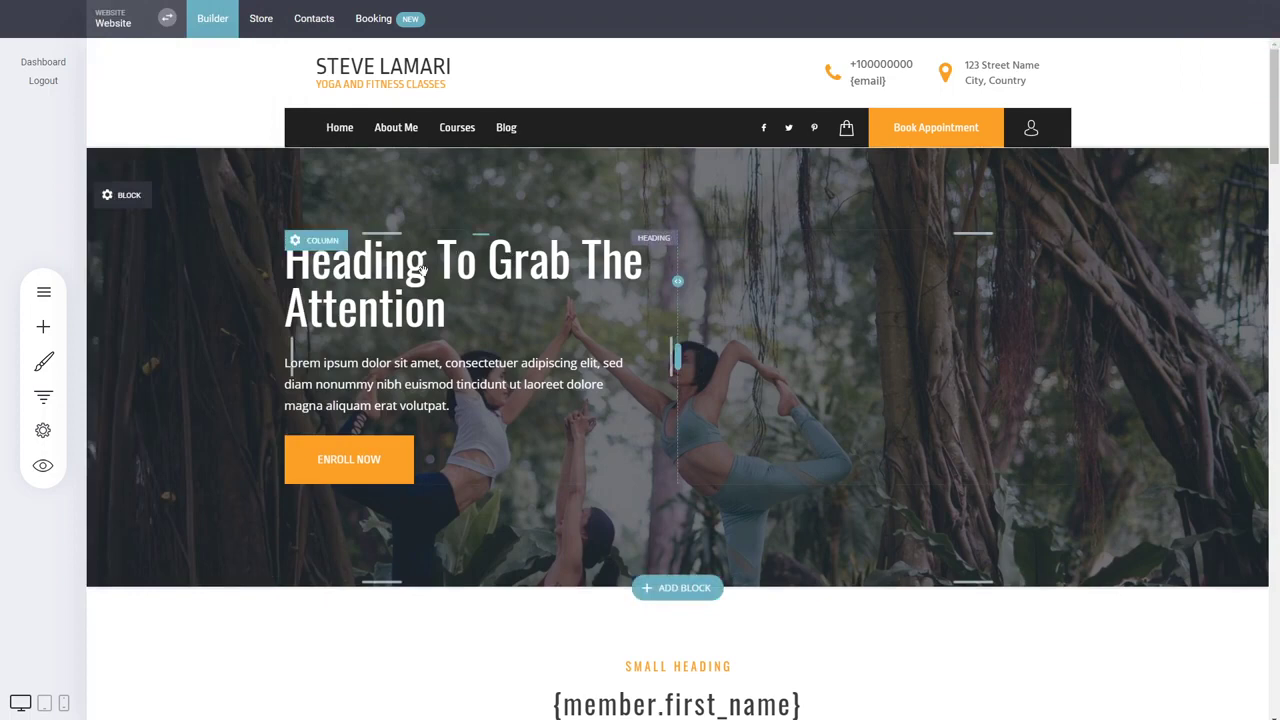
# Replace the hero heading with "Hi {member.first_name}, welcome back!" using the copied tag, and save the page changes.
pyautogui.click(423, 270)
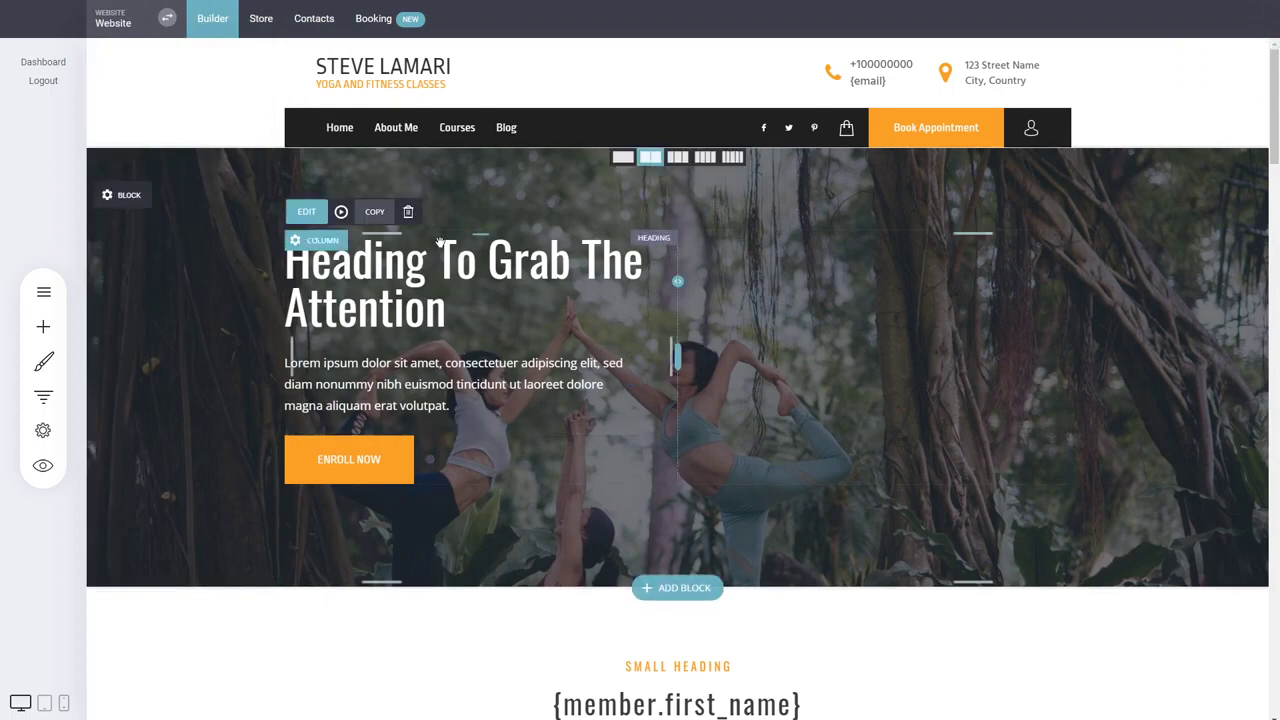
pyautogui.doubleClick(438, 284)
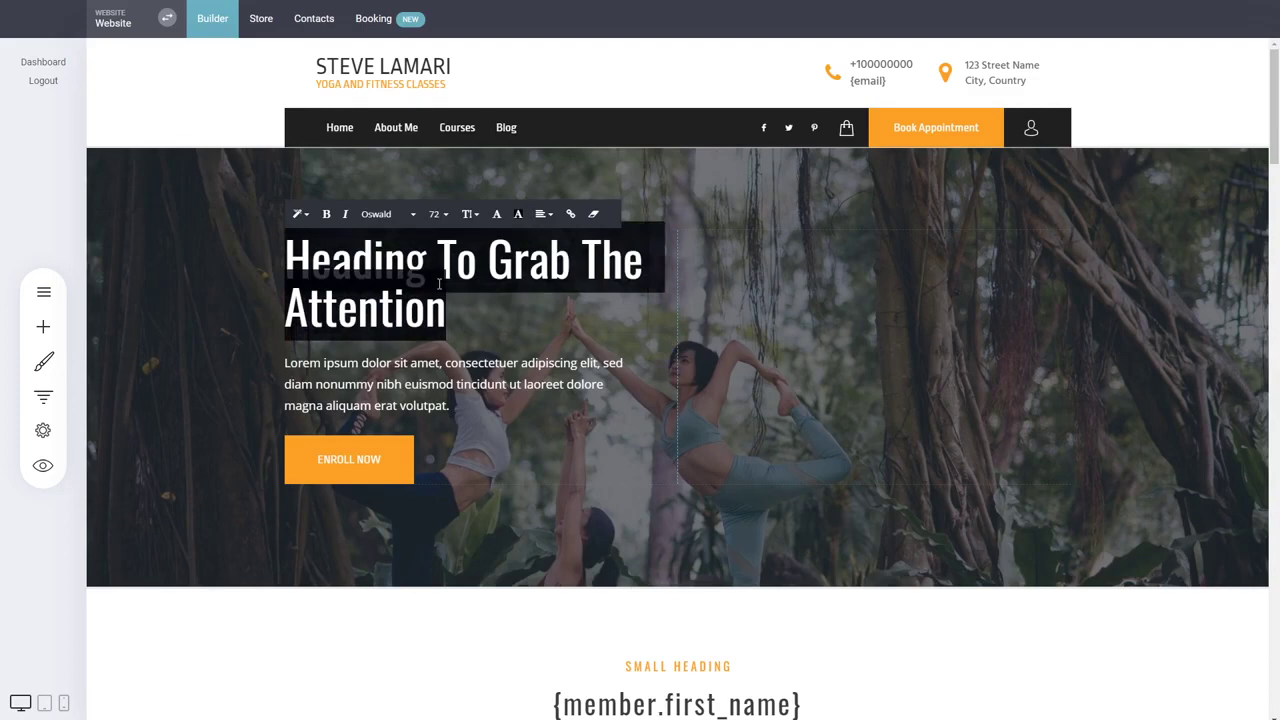
pyautogui.write('Hi')
pyautogui.hotkey('ctrl', 'v')
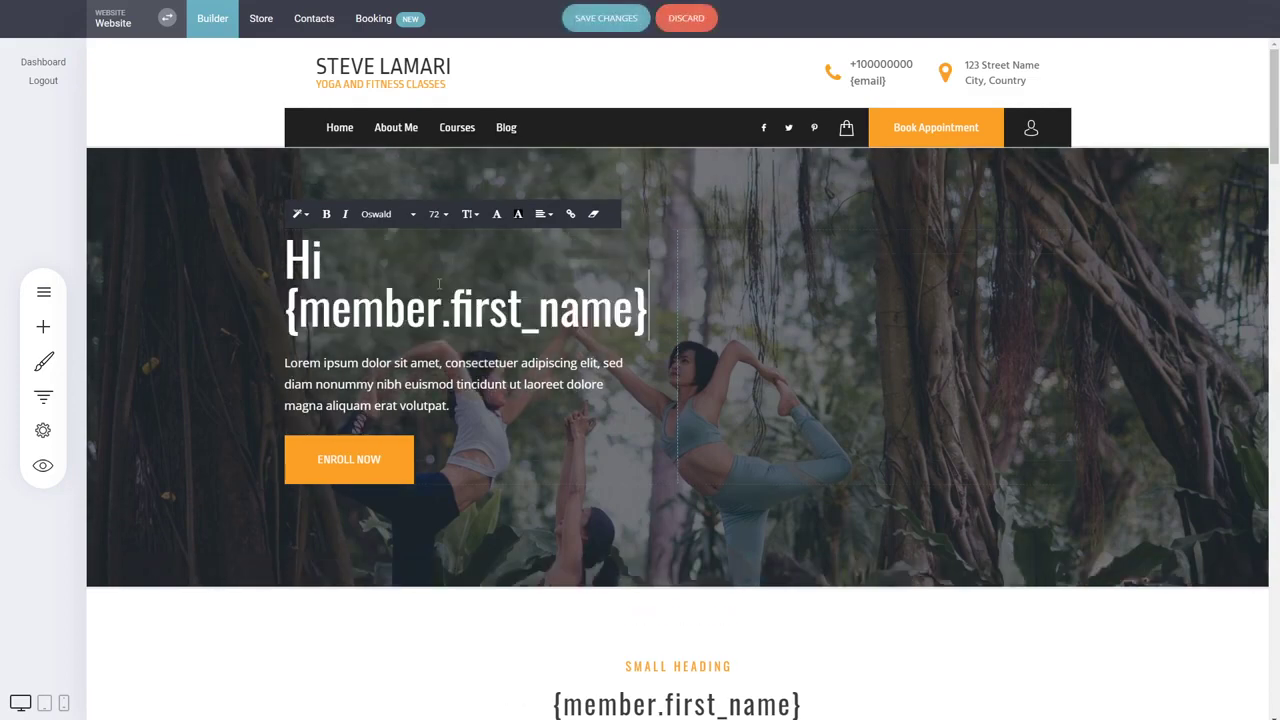
pyautogui.write(', wel')
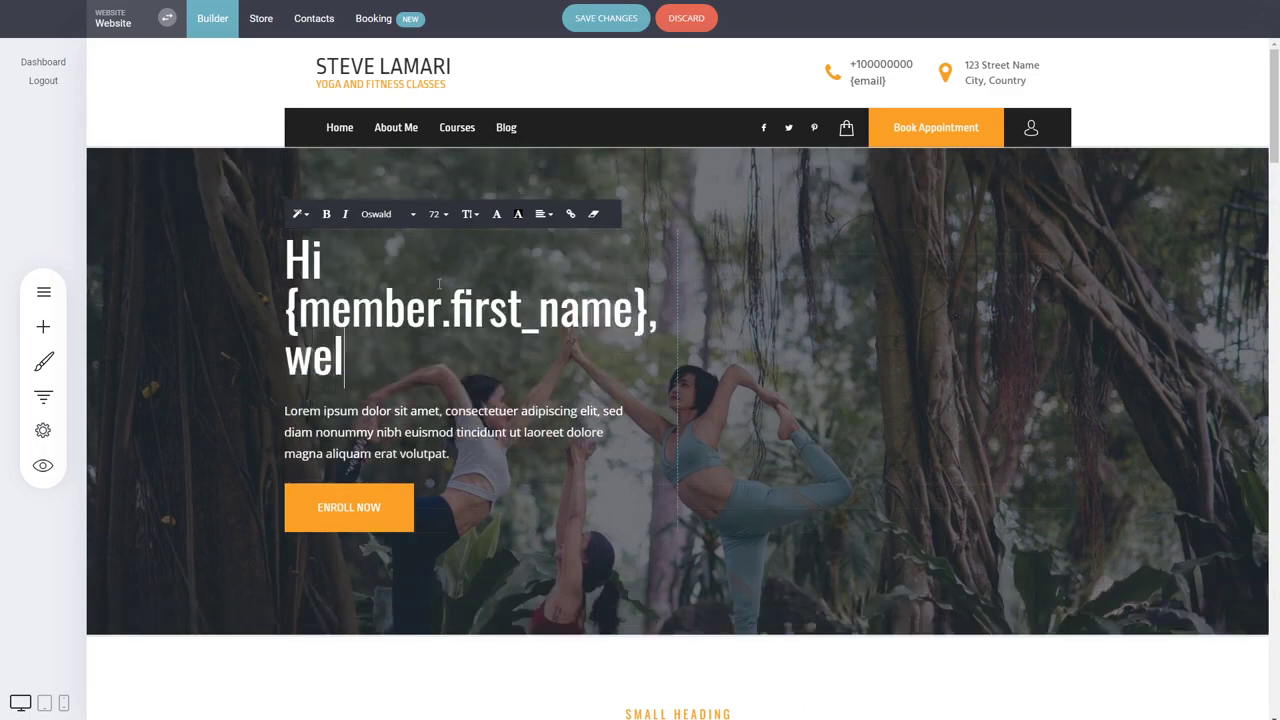
pyautogui.write('come back!')
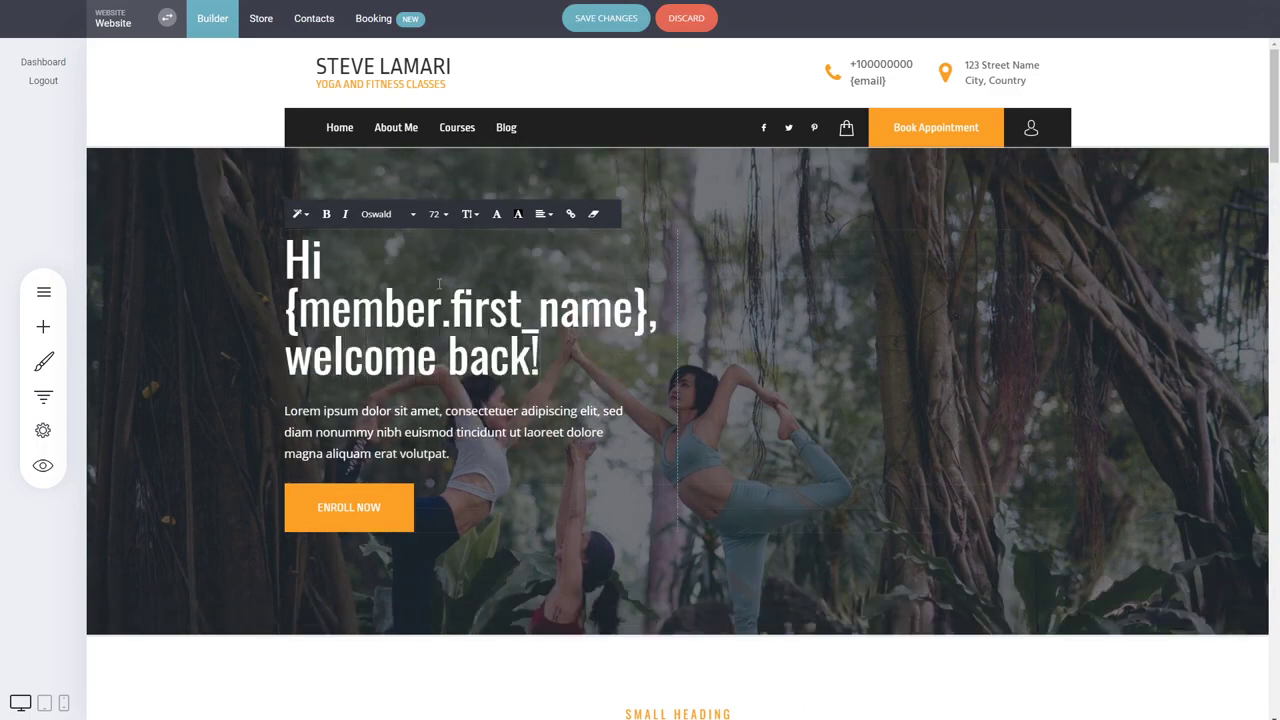
pyautogui.click(838, 334)
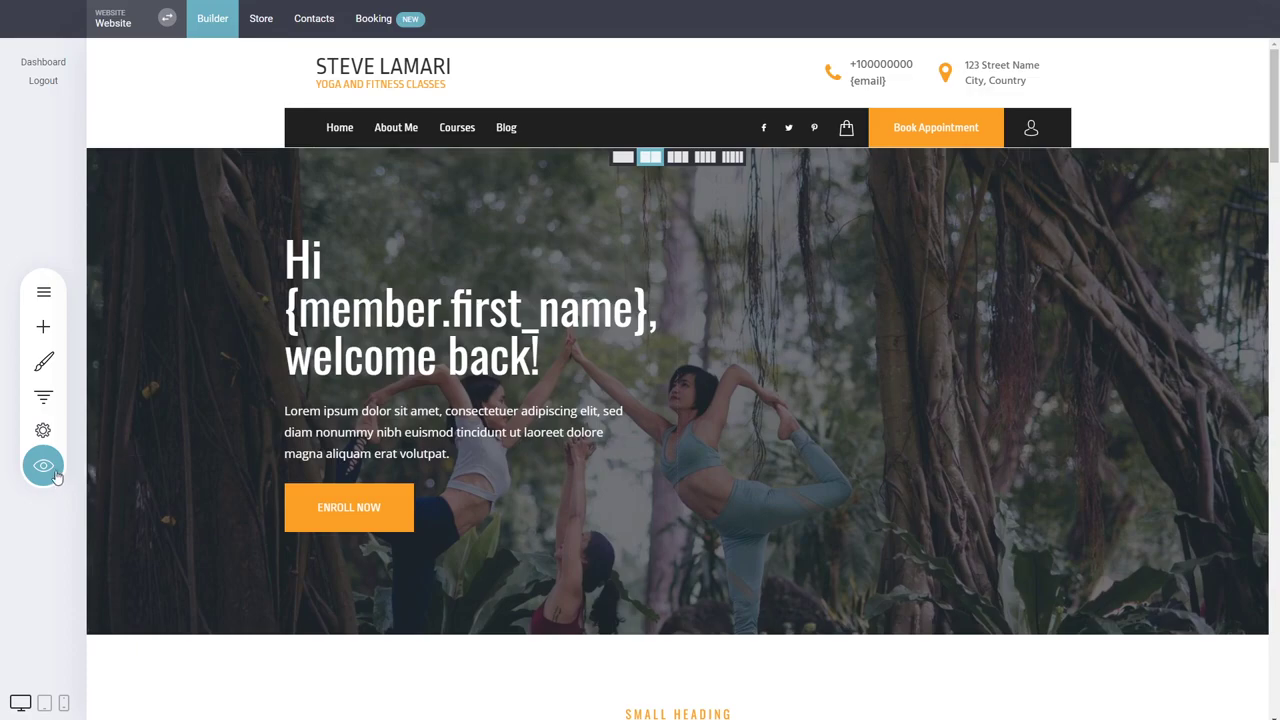
# Preview the website and examine the member's first name in the hero greeting.
pyautogui.click(43, 466)
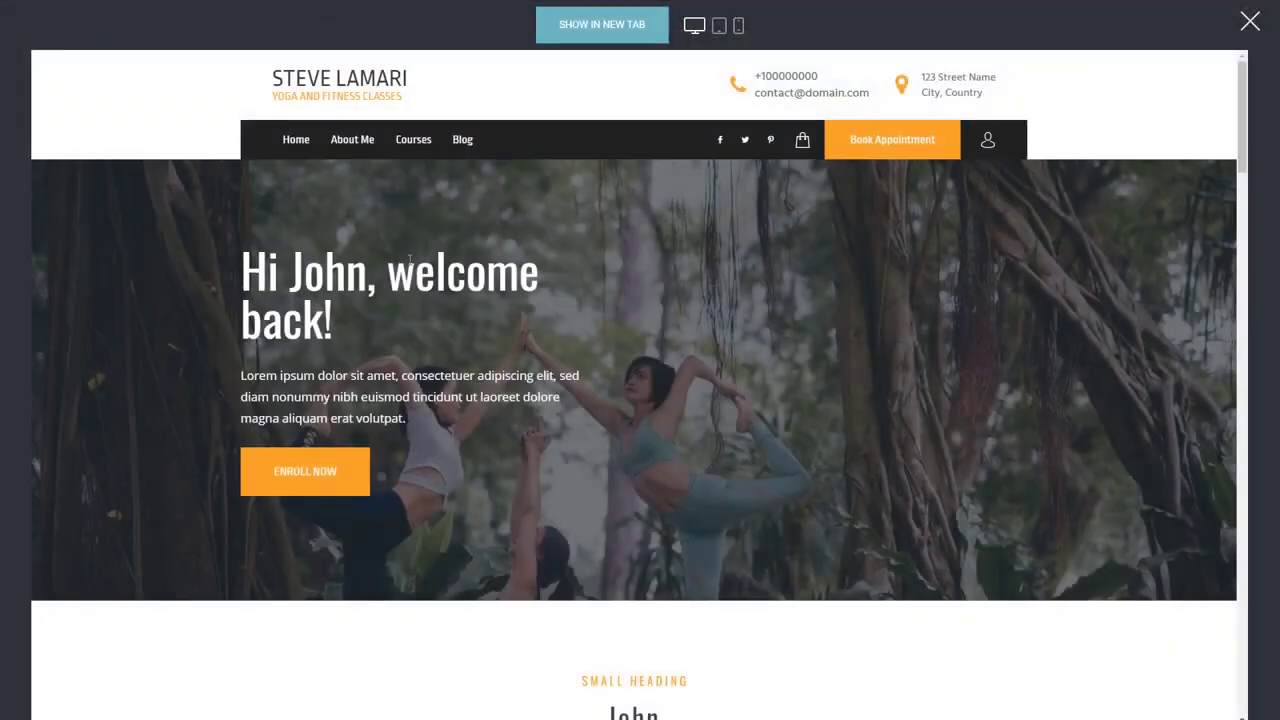
pyautogui.moveTo(369, 281); pyautogui.dragTo(307, 275)
pyautogui.click(401, 272)
# Open the member's profile in the preview, replace the name with a different first name and save the information.
pyautogui.click(995, 145)
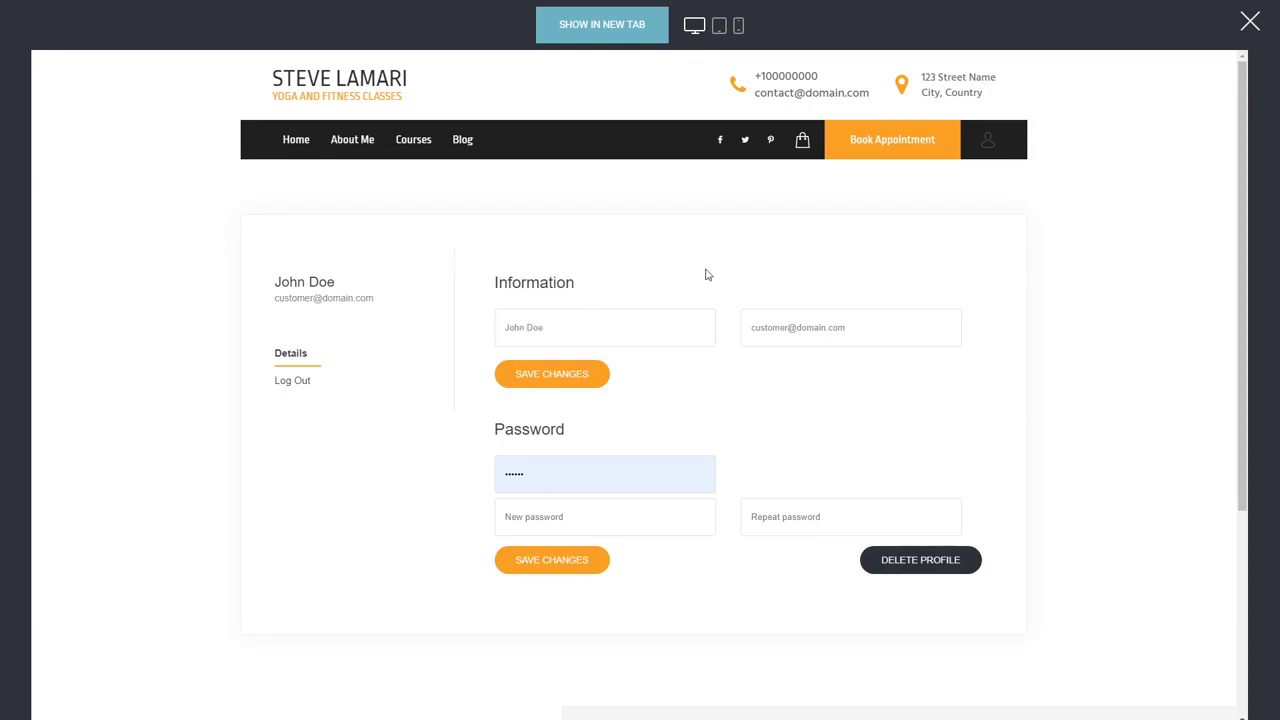
pyautogui.moveTo(556, 330); pyautogui.dragTo(479, 327)
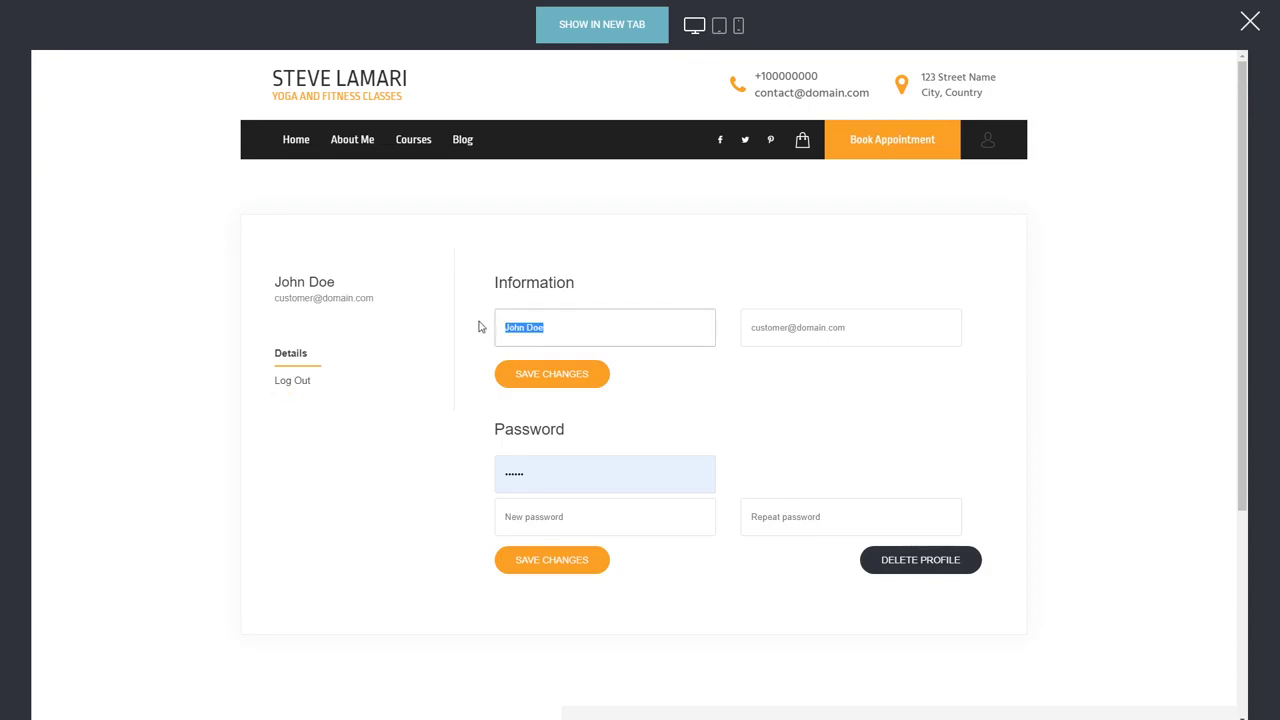
pyautogui.write('Sarah')
pyautogui.click(579, 376)
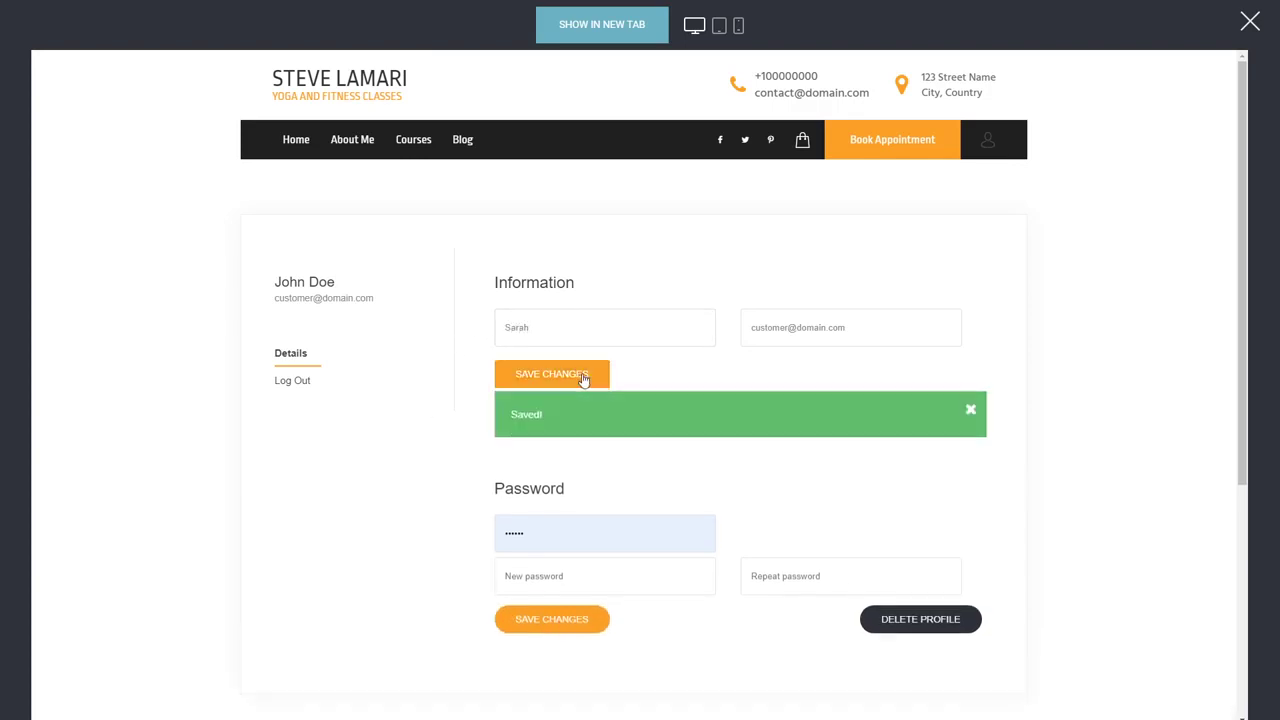
# Return to the previewed home page and check the member's name in the hero greeting and the section heading below it.
pyautogui.click(362, 88)
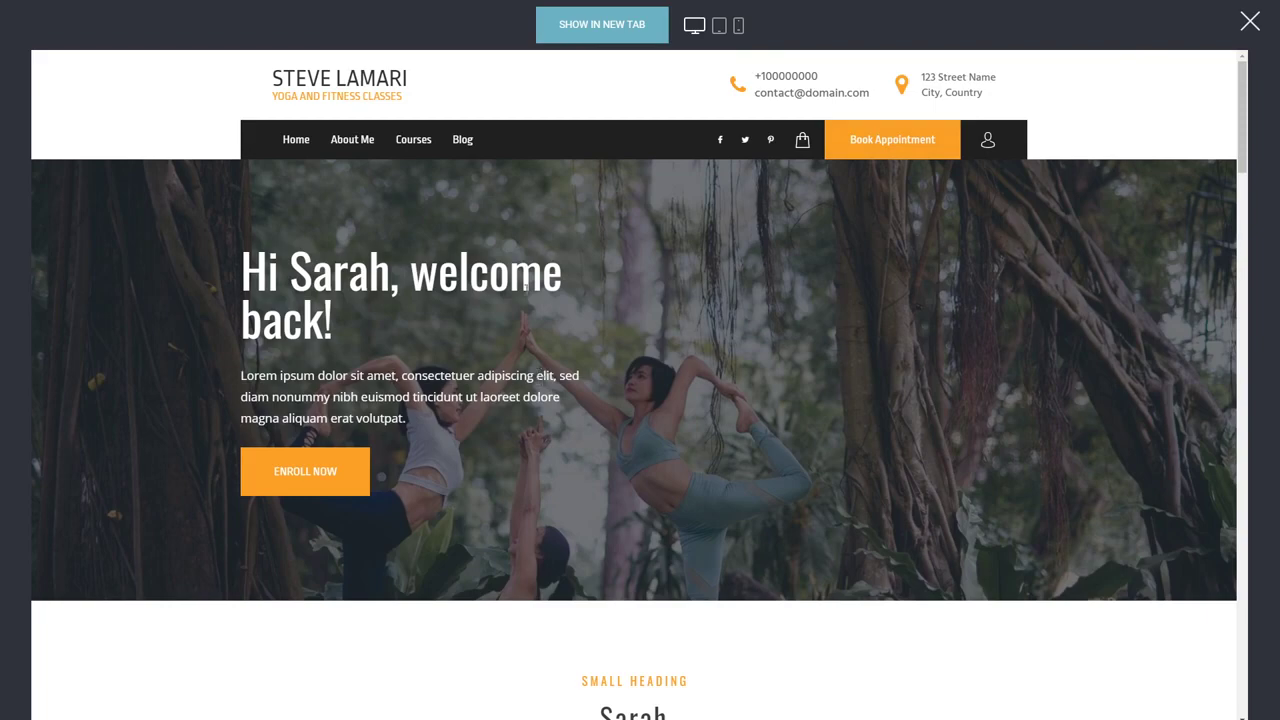
pyautogui.scroll(-3, 640, 397)
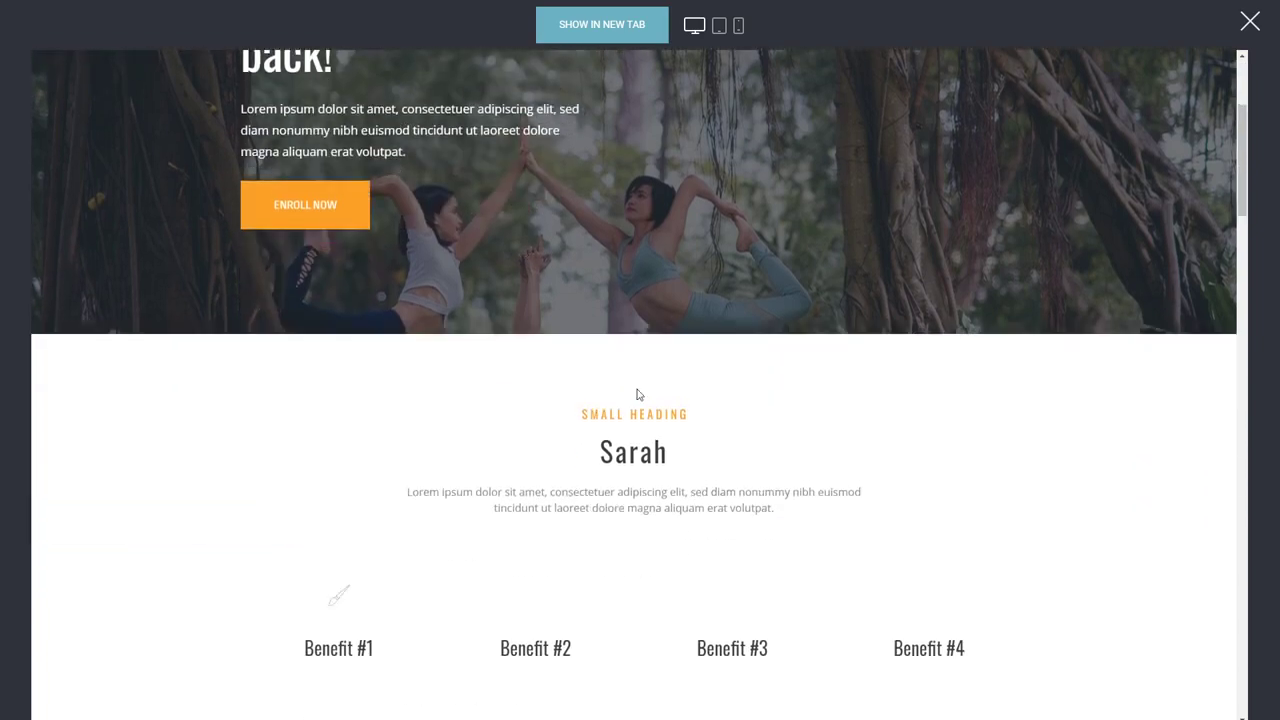
pyautogui.scroll(3, 1134, 101)
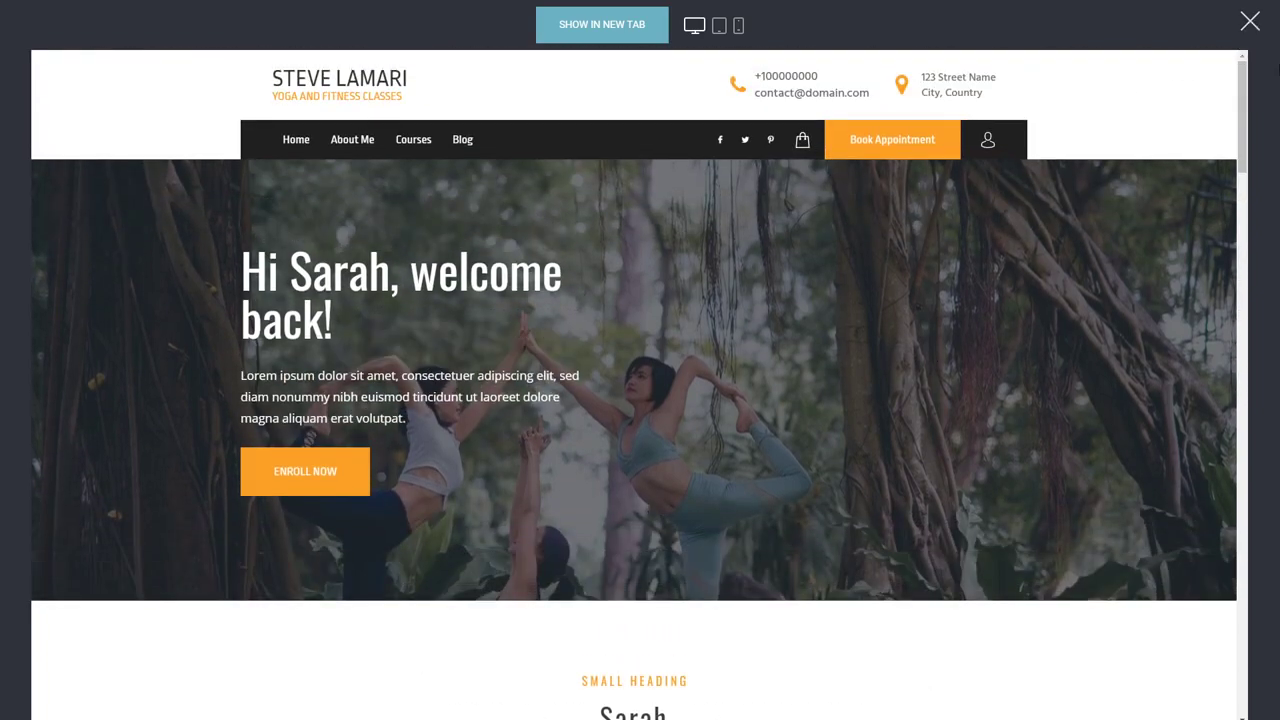
# Close the website preview and open the Personalization section of the website settings.
pyautogui.click(1248, 30)
pyautogui.scroll(-3, 706, 365)
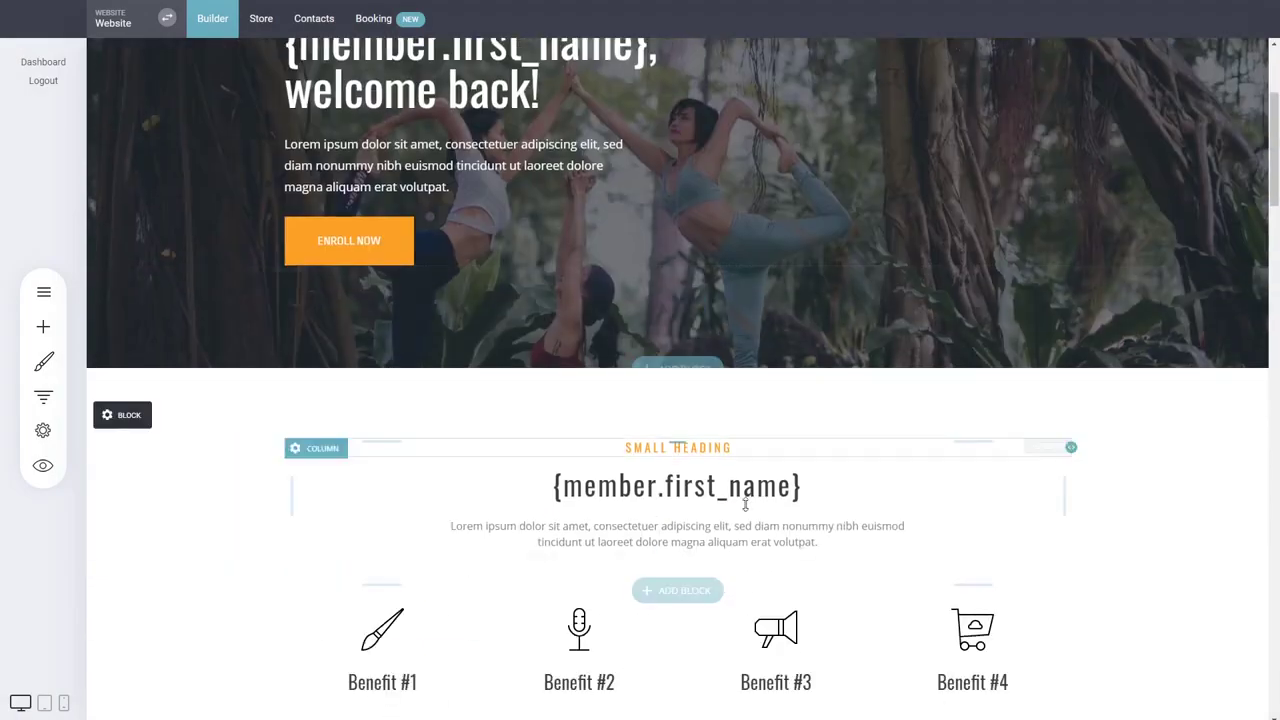
pyautogui.scroll(-3, 752, 484)
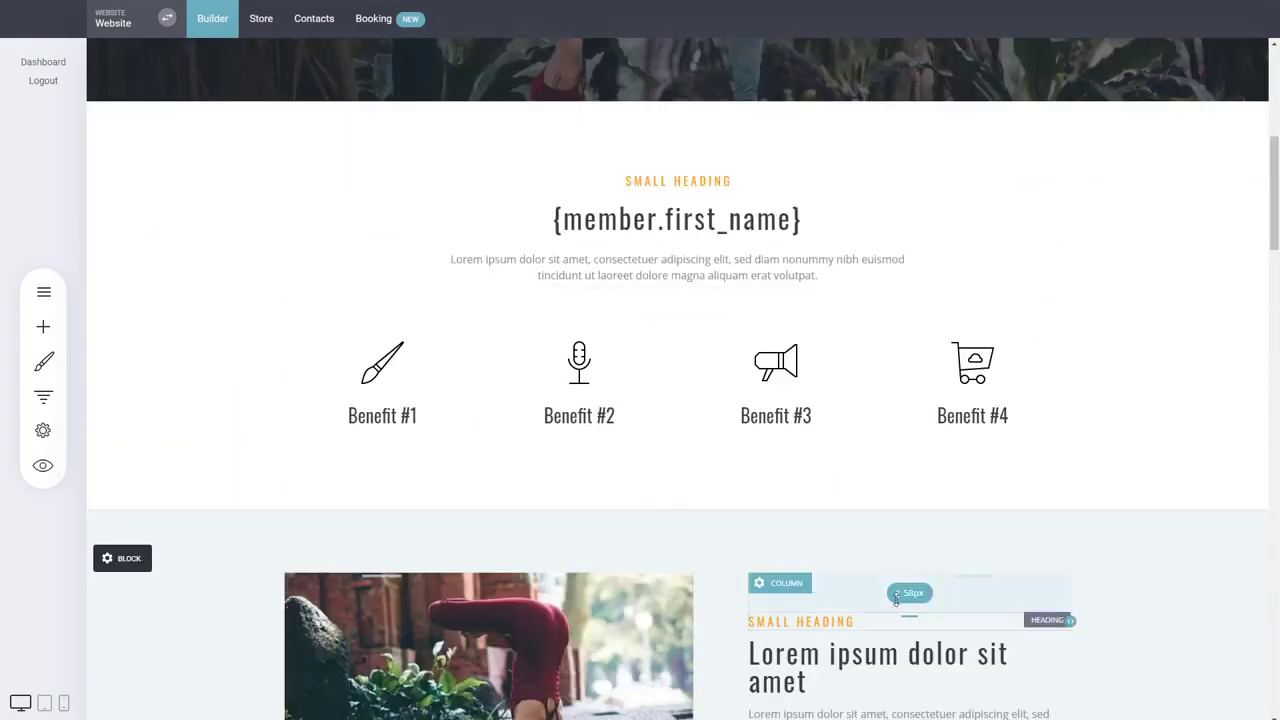
pyautogui.scroll(5, 800, 481)
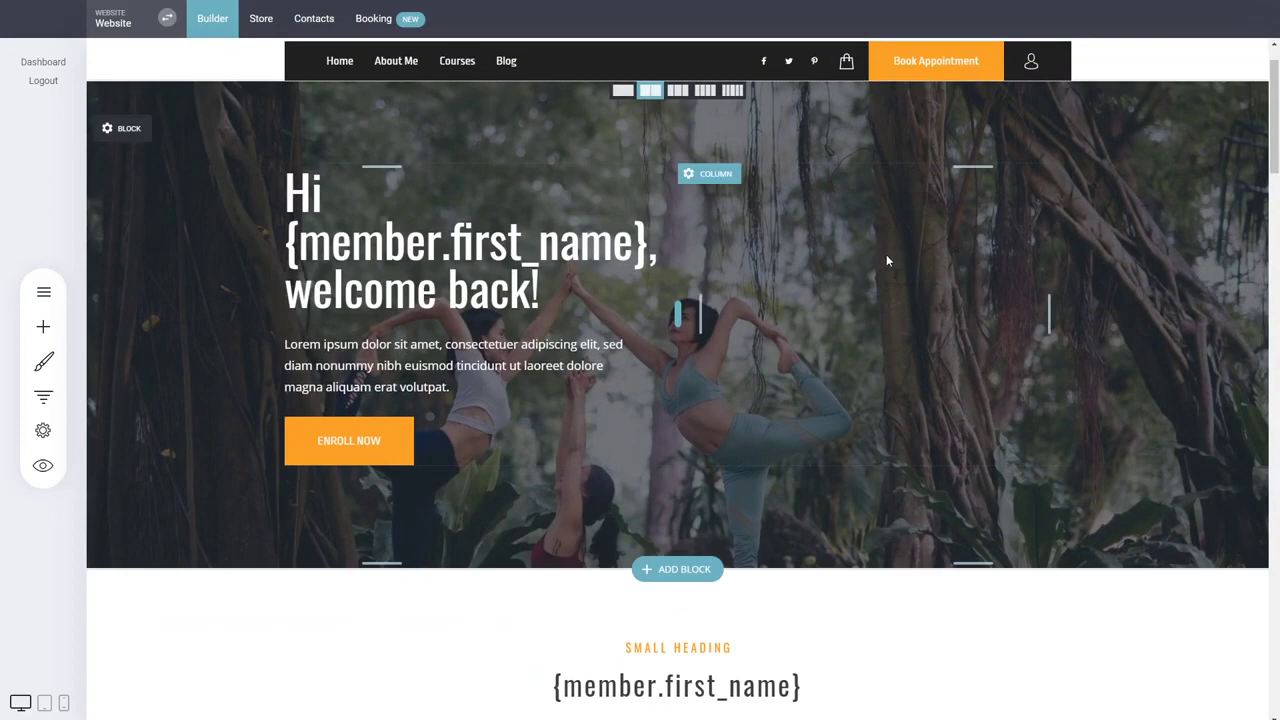
pyautogui.click(43, 430)
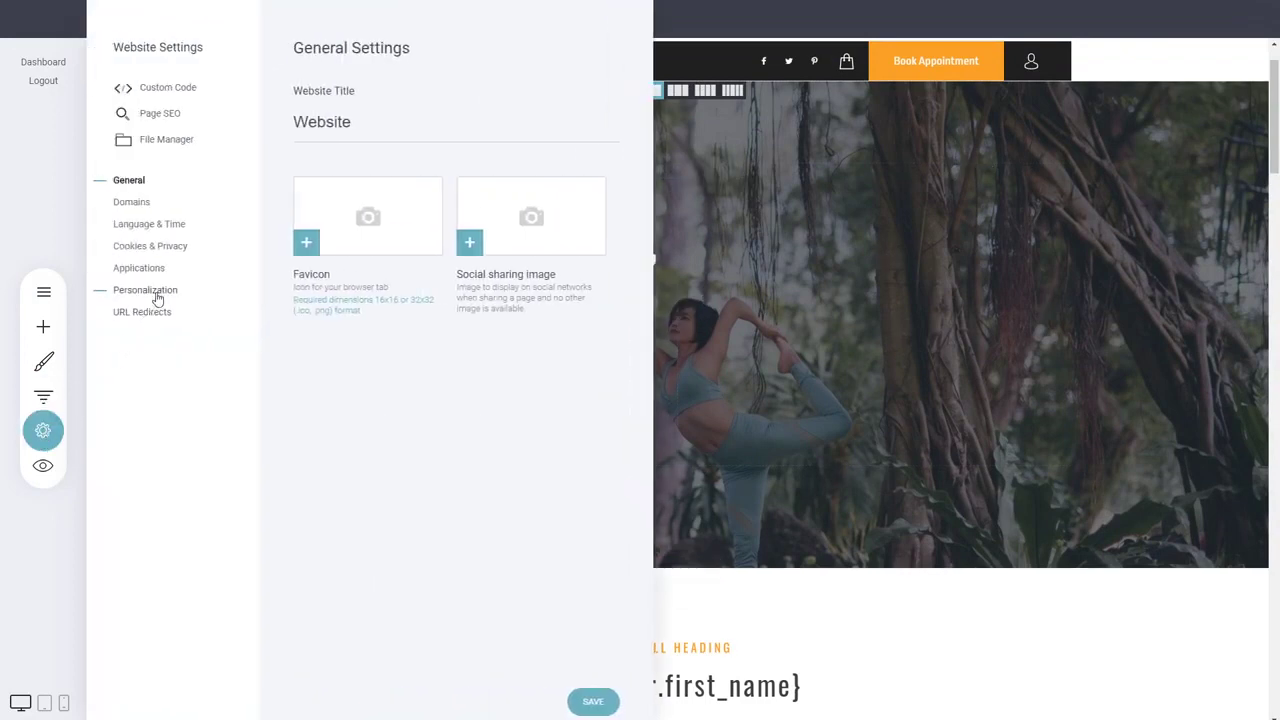
pyautogui.click(157, 299)
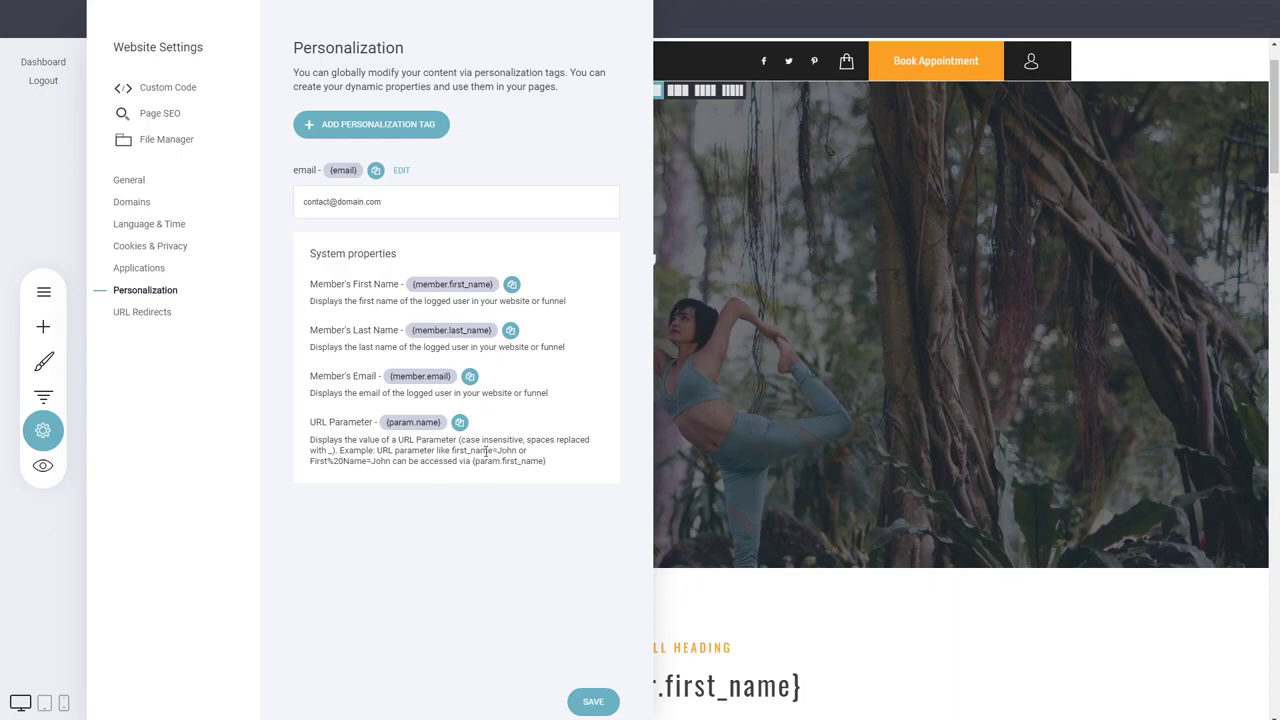
# Examine the URL Parameter property's example text, from the first_name parameter to the {param.first_name} tag, and close the website settings.
pyautogui.doubleClick(456, 451)
pyautogui.click(514, 452)
pyautogui.moveTo(493, 451); pyautogui.dragTo(452, 451)
pyautogui.moveTo(515, 453)
pyautogui.mouseDown()
pyautogui.moveTo(499, 451)
pyautogui.moveTo(518, 451)
pyautogui.mouseUp()
pyautogui.moveTo(472, 463); pyautogui.dragTo(546, 463)
pyautogui.click(557, 523)
pyautogui.click(814, 329)
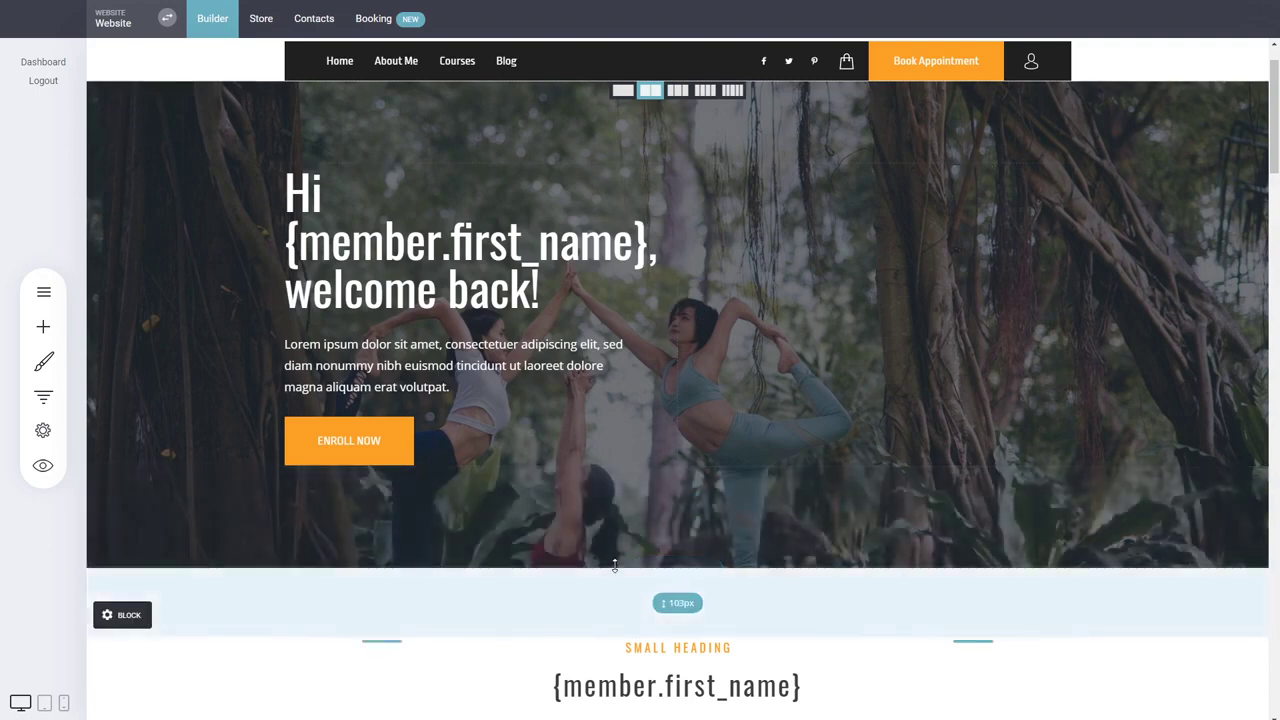
# Reopen the Personalization settings and highlight the first_name example in the URL Parameter description to review it.
pyautogui.click(43, 430)
pyautogui.click(124, 289)
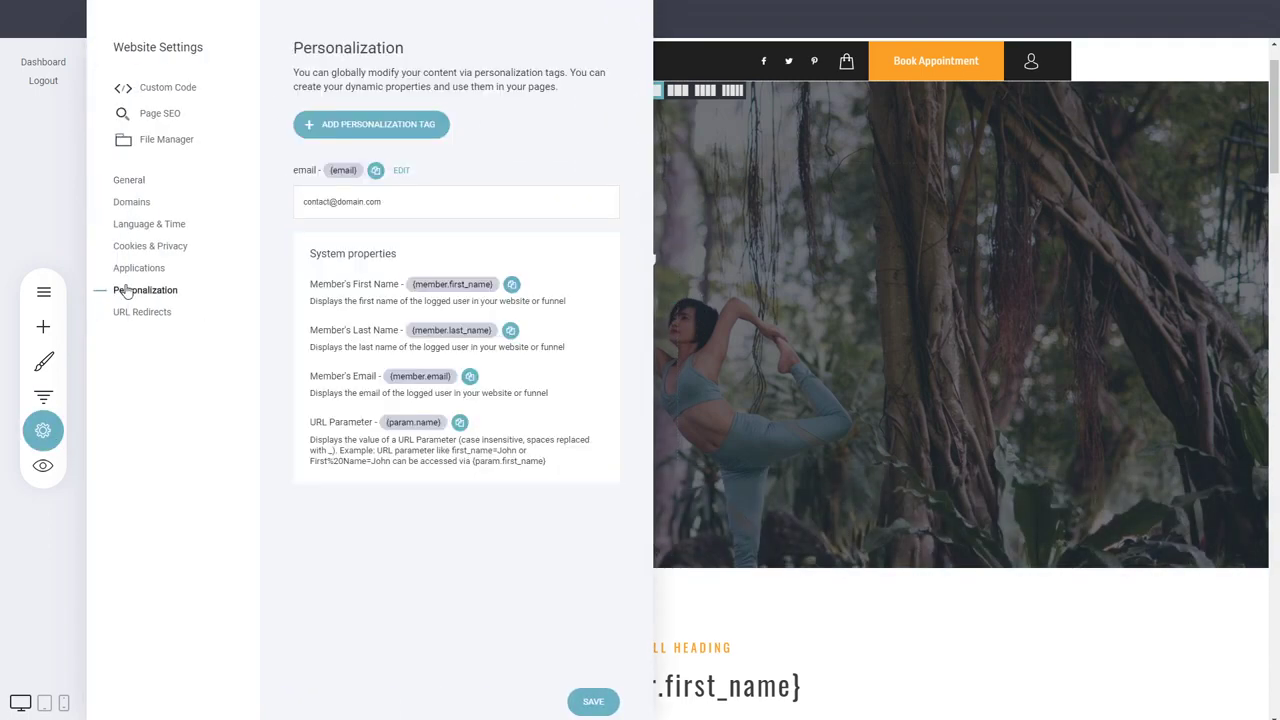
pyautogui.click(426, 191)
pyautogui.moveTo(452, 450); pyautogui.dragTo(528, 452)
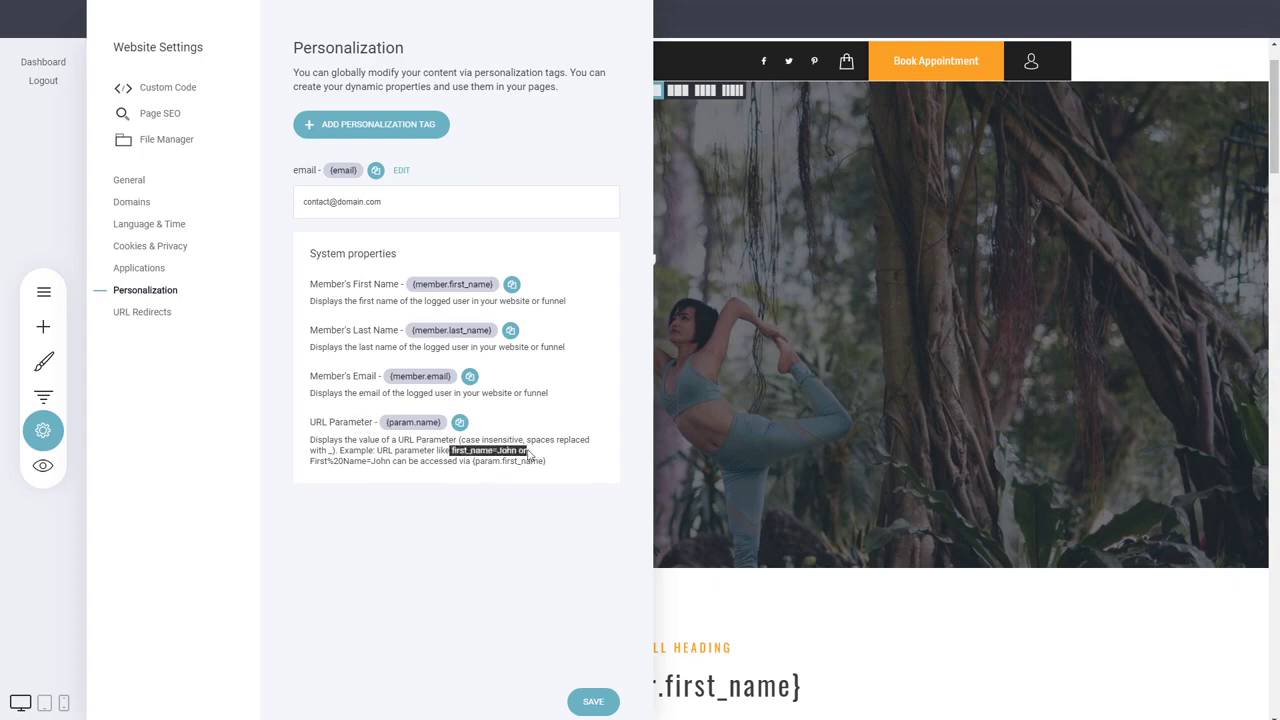
pyautogui.click(551, 514)
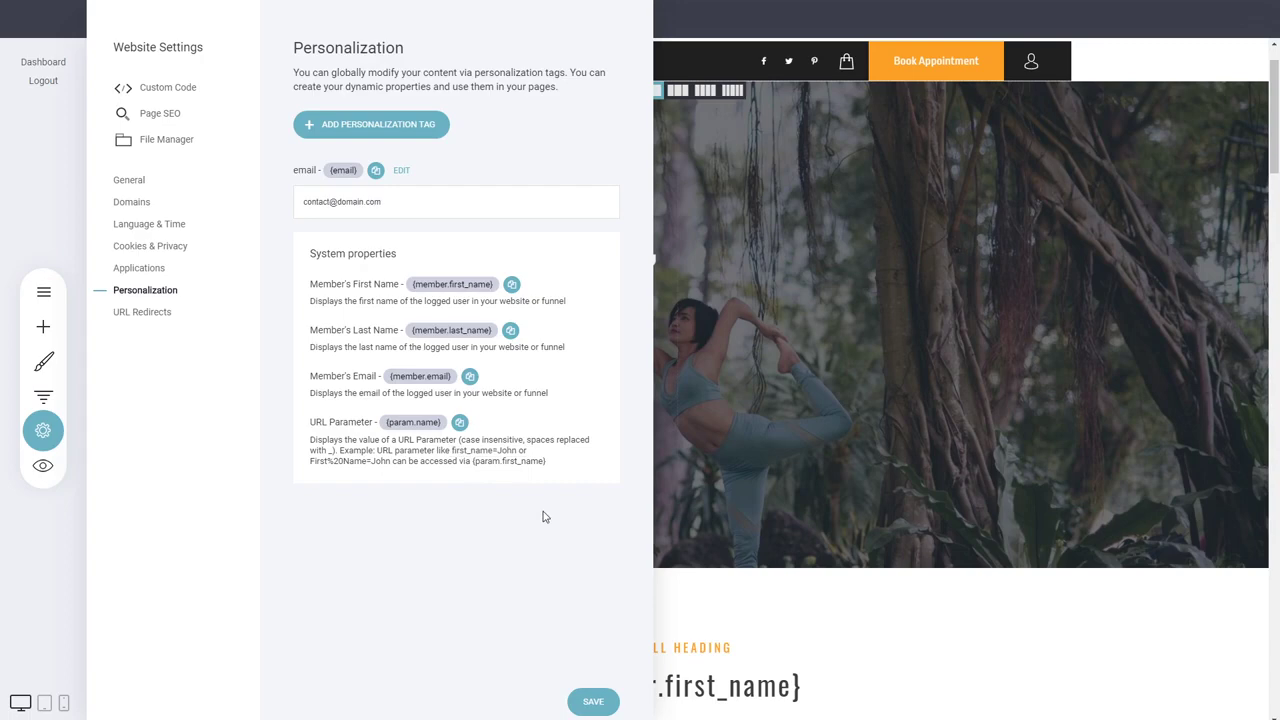